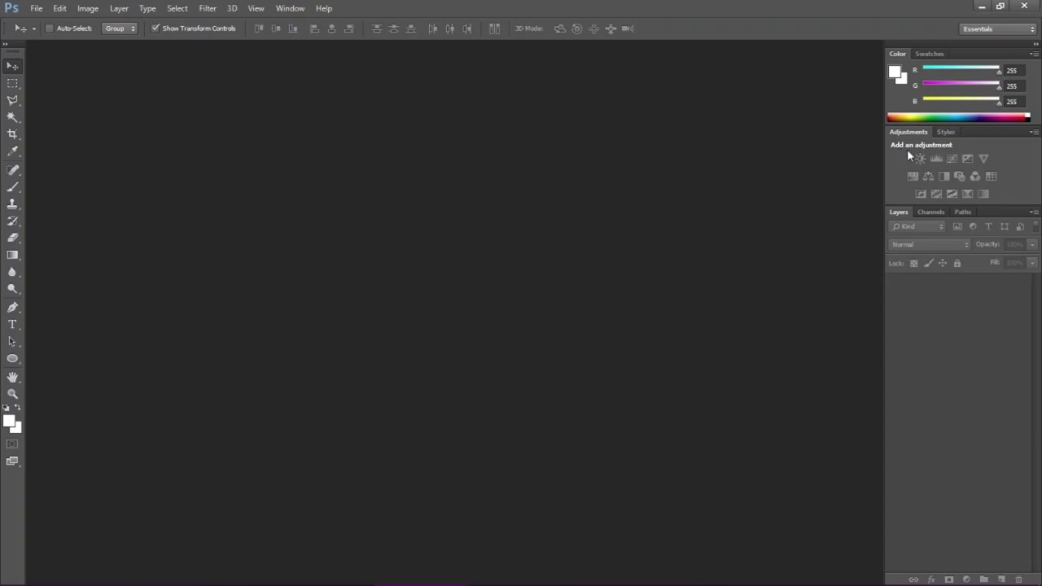
- Check the Channels and Paths panels, then return to the Layers panel
{"action": "left_click", "coordinate": [938, 212]}
{"action": "left_click", "coordinate": [965, 211]}
{"action": "left_click", "coordinate": [908, 213]}
- Open the New document dialog set to 3000 × 3000 px, 300 ppi, RGB 8-bit, white
{"action": "mouse_move", "coordinate": [903, 579]}
{"action": "left_click", "coordinate": [37, 10]}
{"action": "left_click", "coordinate": [43, 22]}
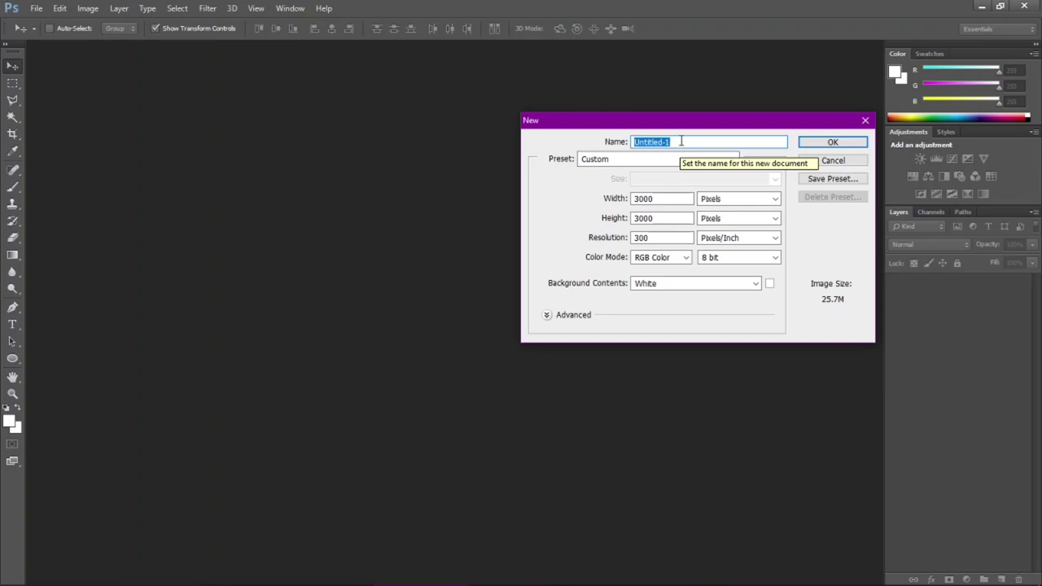
- Name the new document LAYERS and create the blank white canvas
{"action": "left_click_drag", "start_coordinate": [680, 141], "coordinate": [611, 144]}
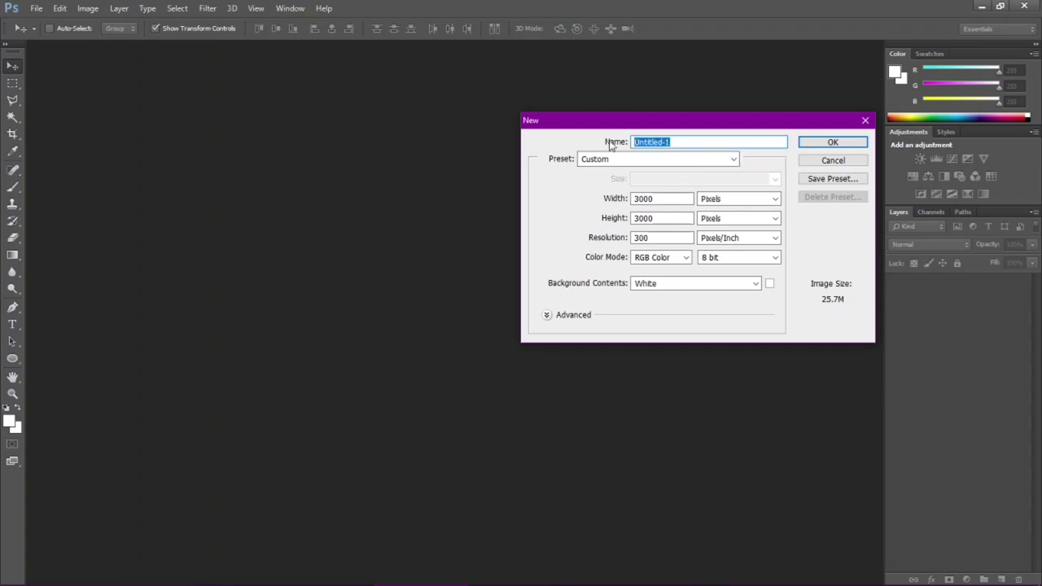
{"action": "type", "text": "LAYERS"}
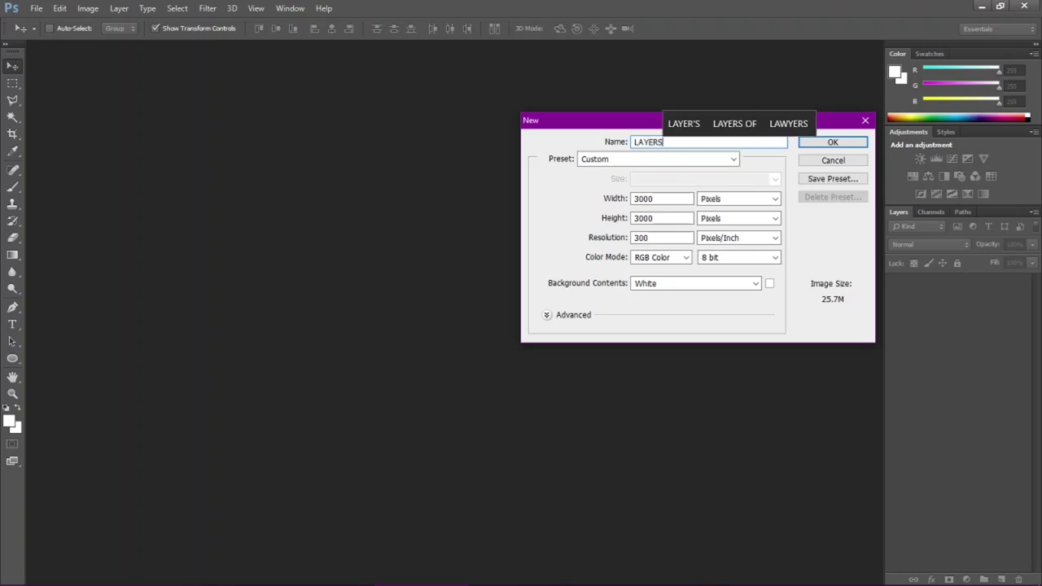
{"action": "key", "text": "Return"}
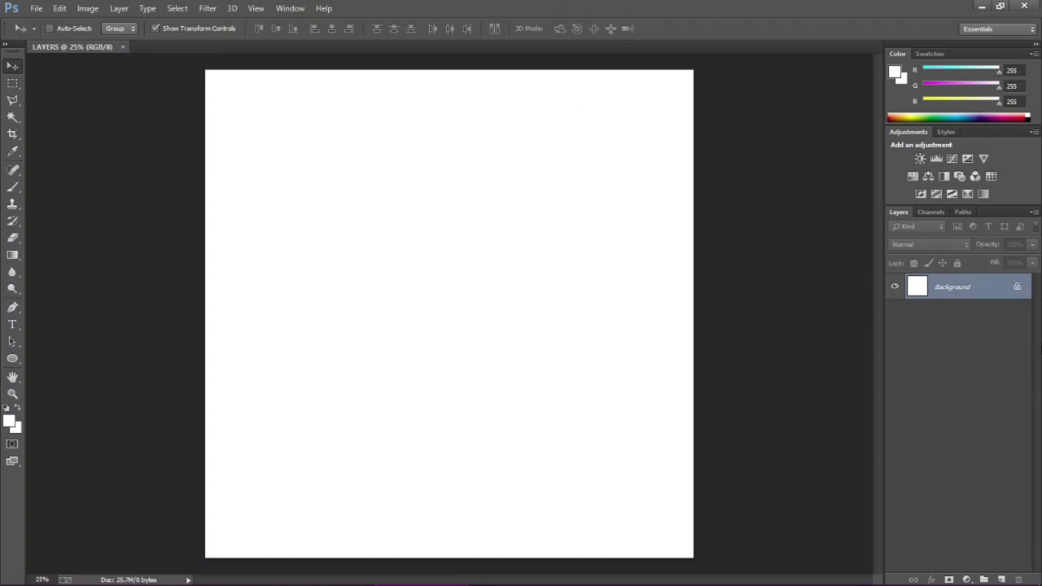
- Unlock the Background into Layer 0 and browse the blend modes, keeping Normal
{"action": "left_click", "coordinate": [1017, 289]}
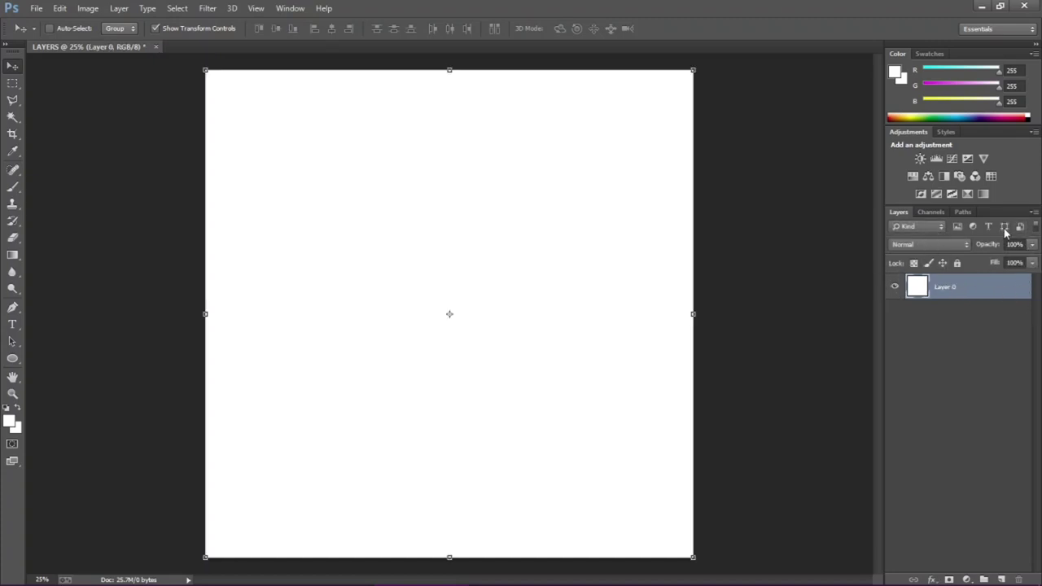
{"action": "left_click", "coordinate": [934, 246]}
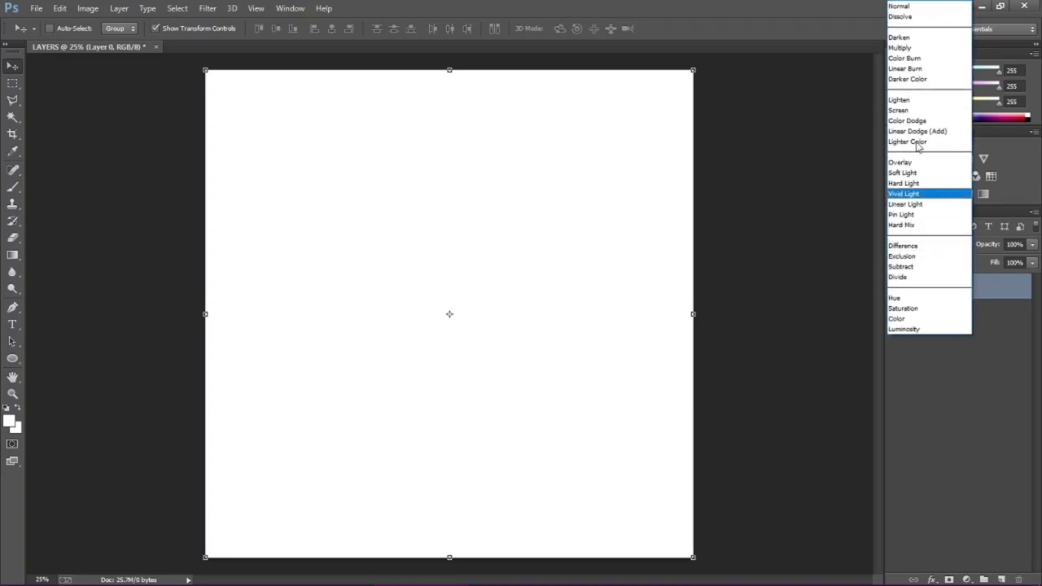
{"action": "left_click", "coordinate": [1029, 250]}
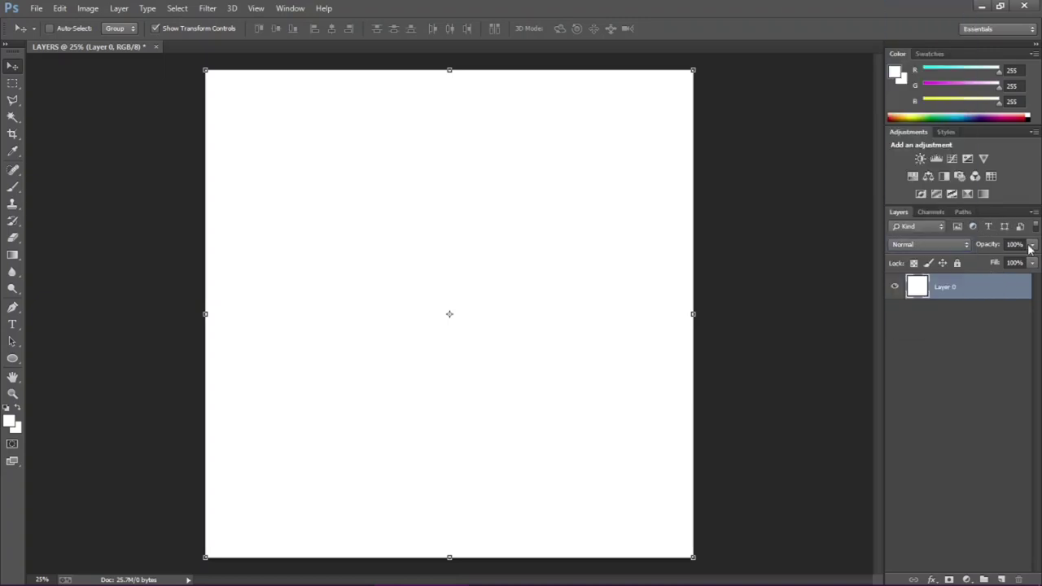
- Try the layer Opacity slider and look through the Kind layer filter options
{"action": "left_click", "coordinate": [1029, 249]}
{"action": "mouse_move", "coordinate": [1032, 260]}
{"action": "left_mouse_down"}
{"action": "mouse_move", "coordinate": [974, 262]}
{"action": "mouse_move", "coordinate": [1039, 262]}
{"action": "left_mouse_up"}
{"action": "left_click", "coordinate": [925, 225]}
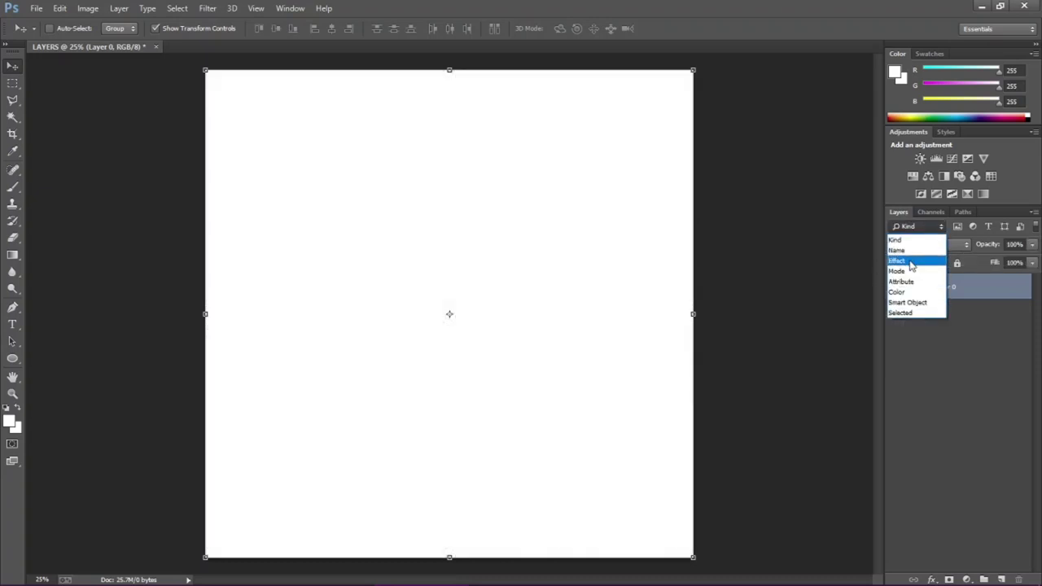
{"action": "left_click", "coordinate": [950, 331]}
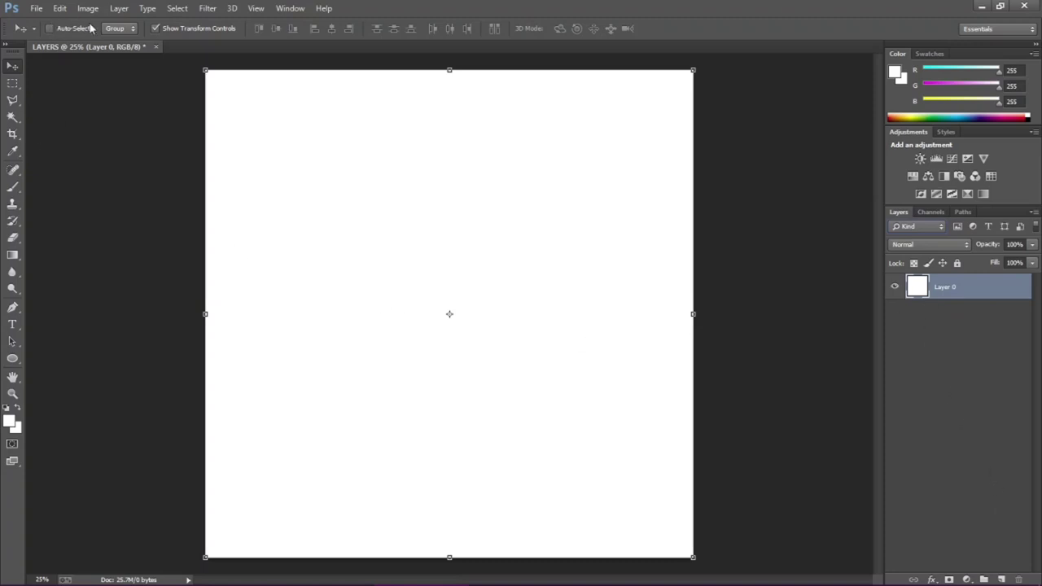
- Place Embedded the sharwarma image from Desktop > ABCD > ASSETS
{"action": "left_click", "coordinate": [36, 9]}
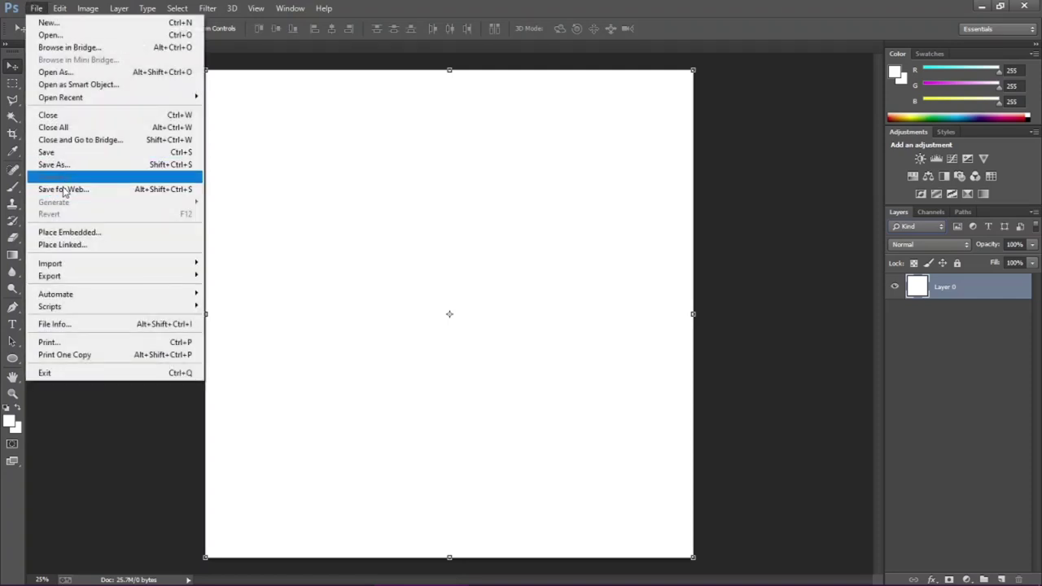
{"action": "left_click", "coordinate": [79, 233]}
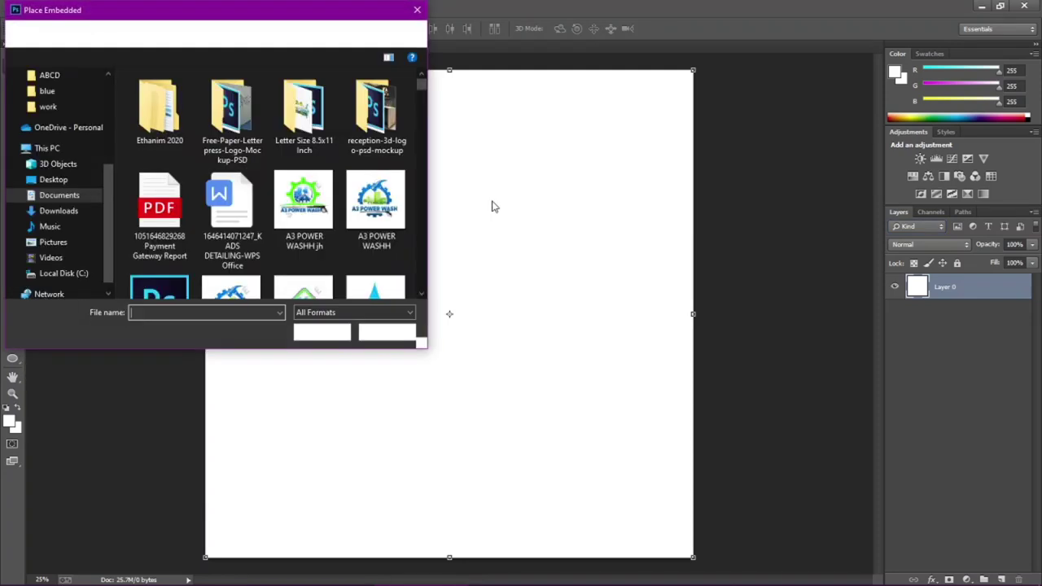
{"action": "left_click", "coordinate": [51, 76]}
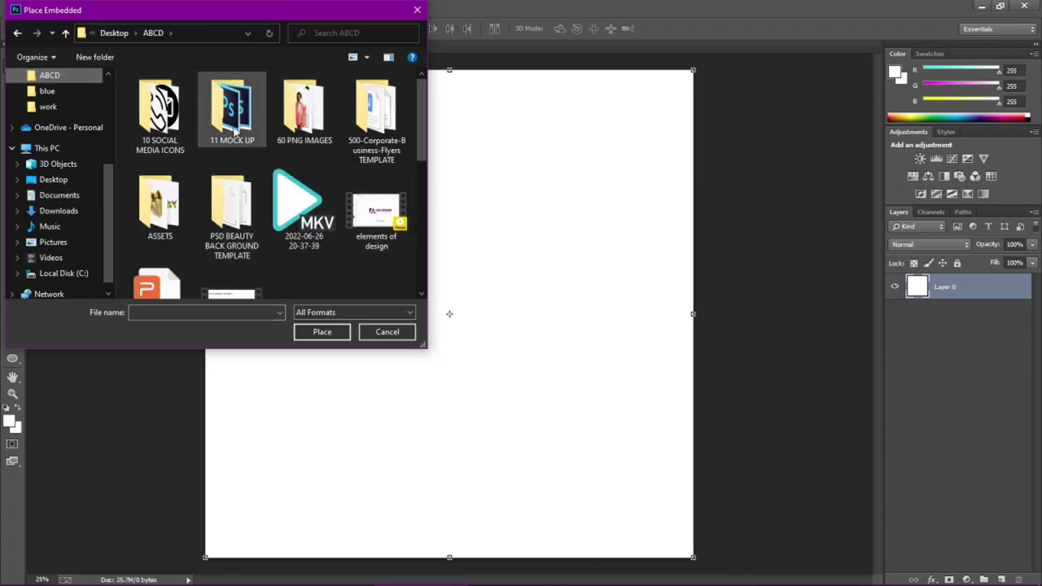
{"action": "double_click", "coordinate": [165, 214]}
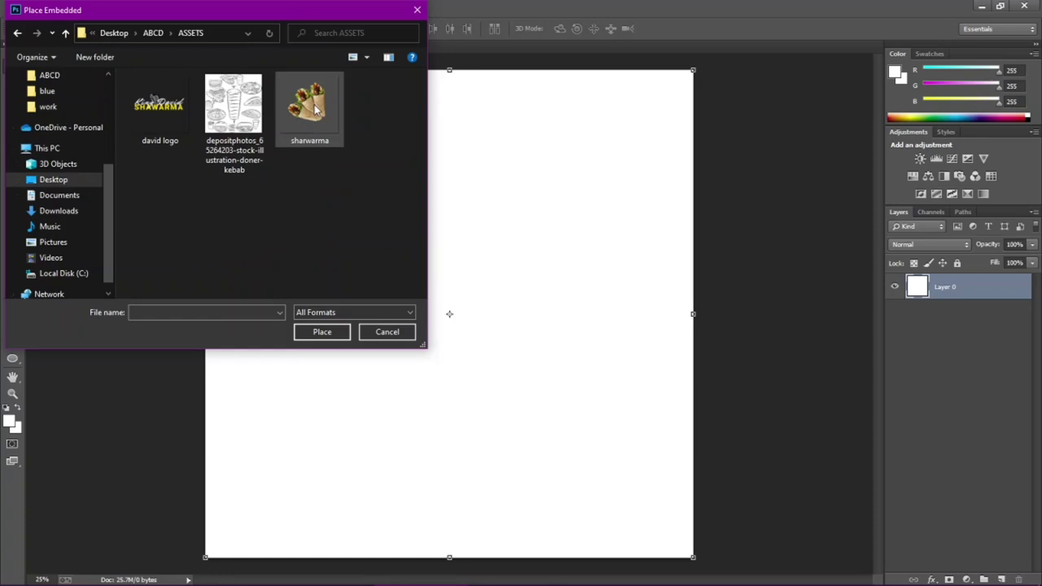
{"action": "left_click", "coordinate": [312, 103]}
{"action": "left_click", "coordinate": [326, 332]}
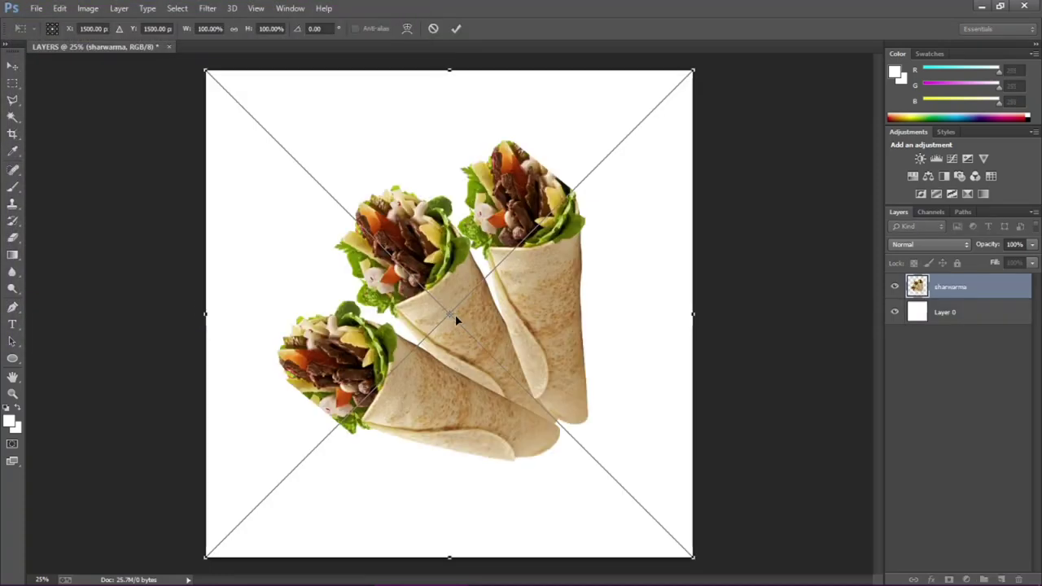
- Commit the placed sharwarma image as a smart object layer above Layer 0
{"action": "key", "text": "Return"}
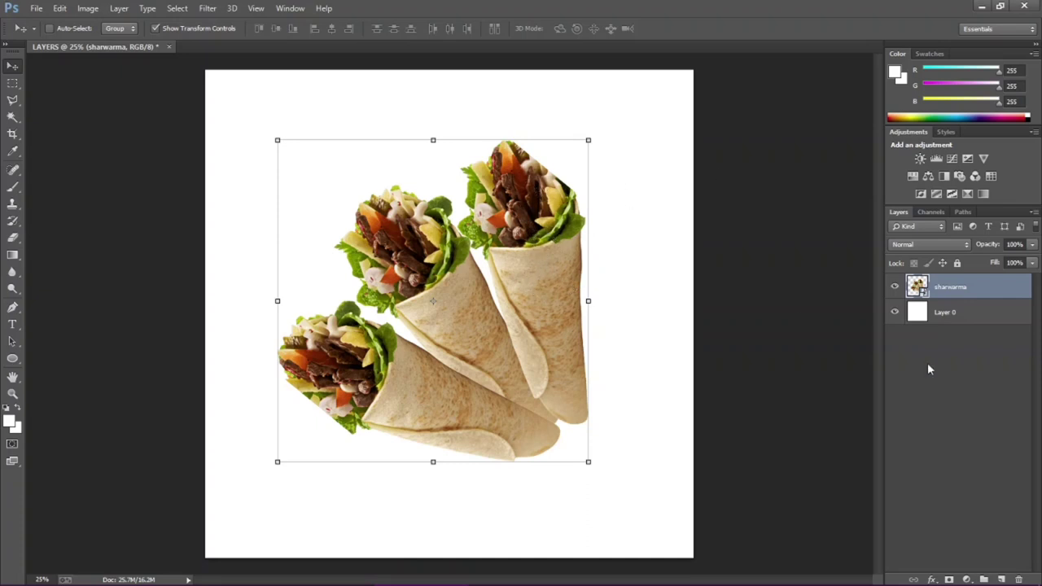
{"action": "left_click", "coordinate": [966, 313]}
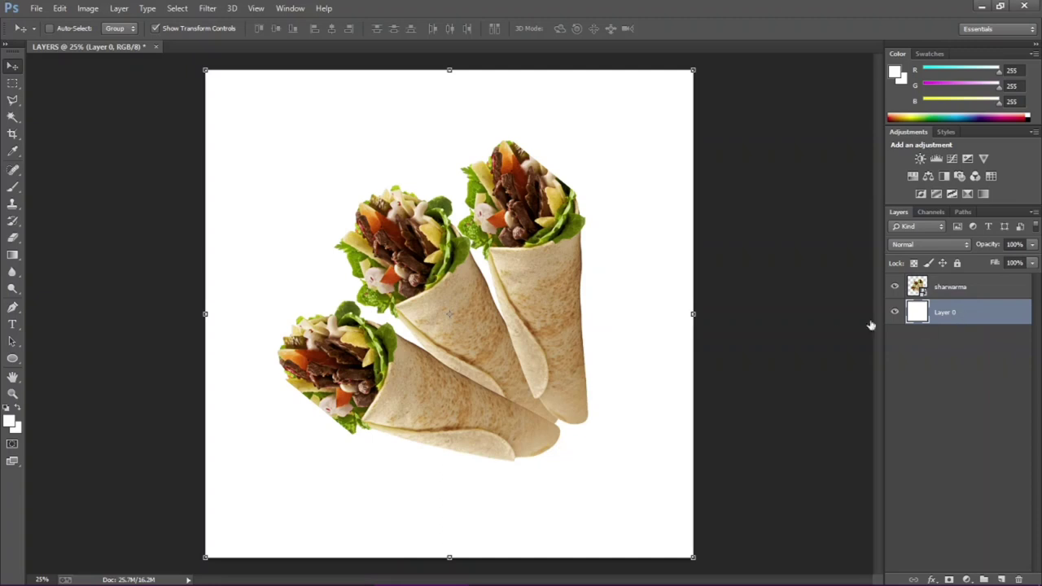
{"action": "left_click", "coordinate": [949, 283]}
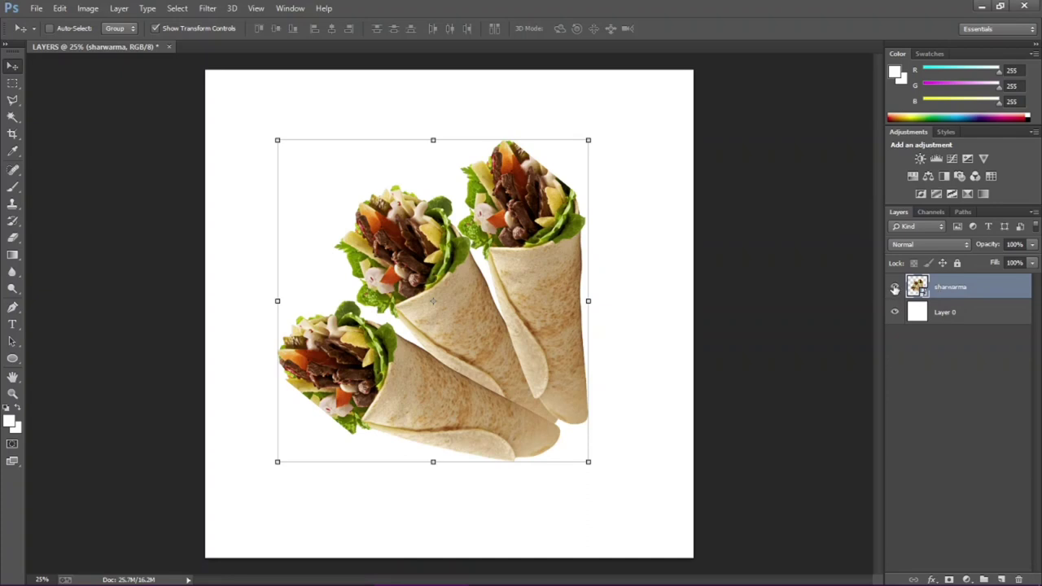
{"action": "left_click", "coordinate": [895, 287]}
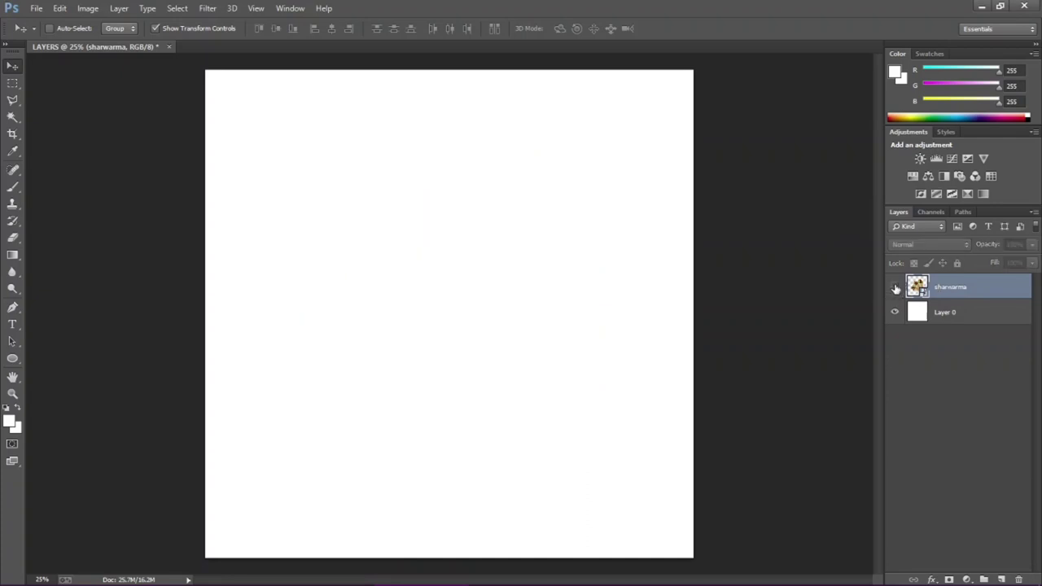
{"action": "left_click", "coordinate": [956, 314]}
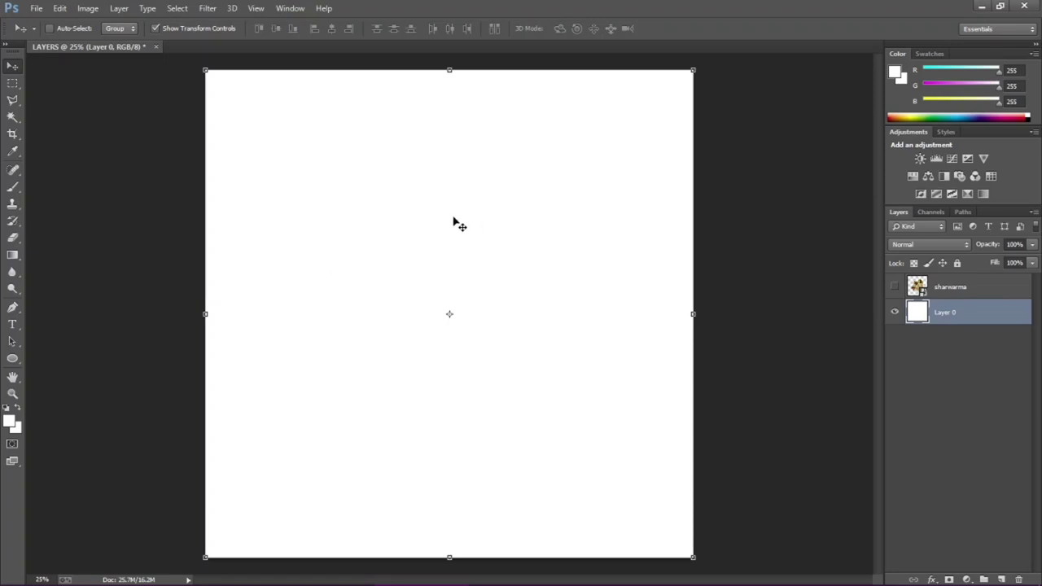
{"action": "left_click", "coordinate": [895, 286]}
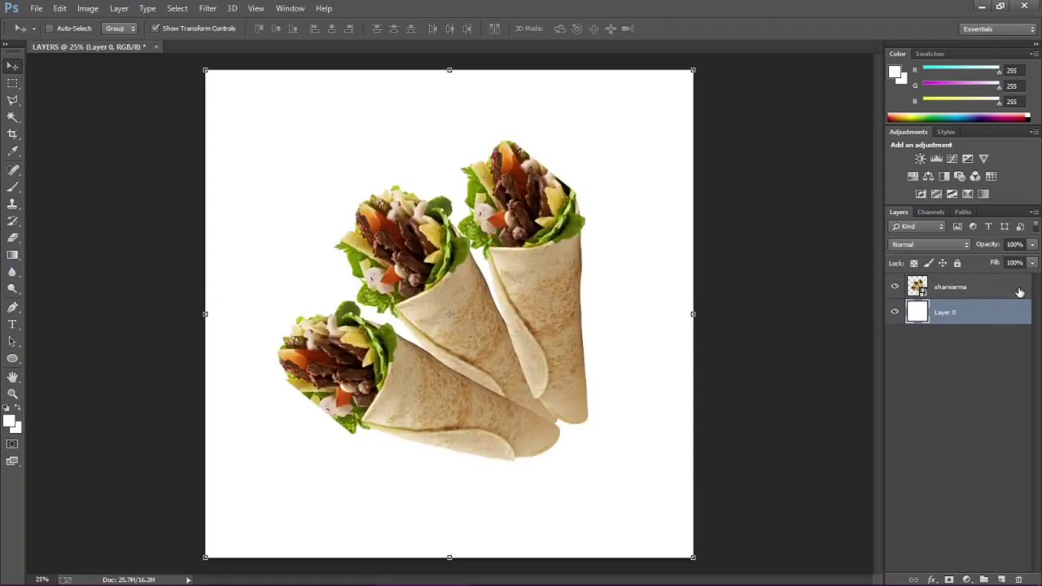
{"action": "left_click", "coordinate": [972, 289]}
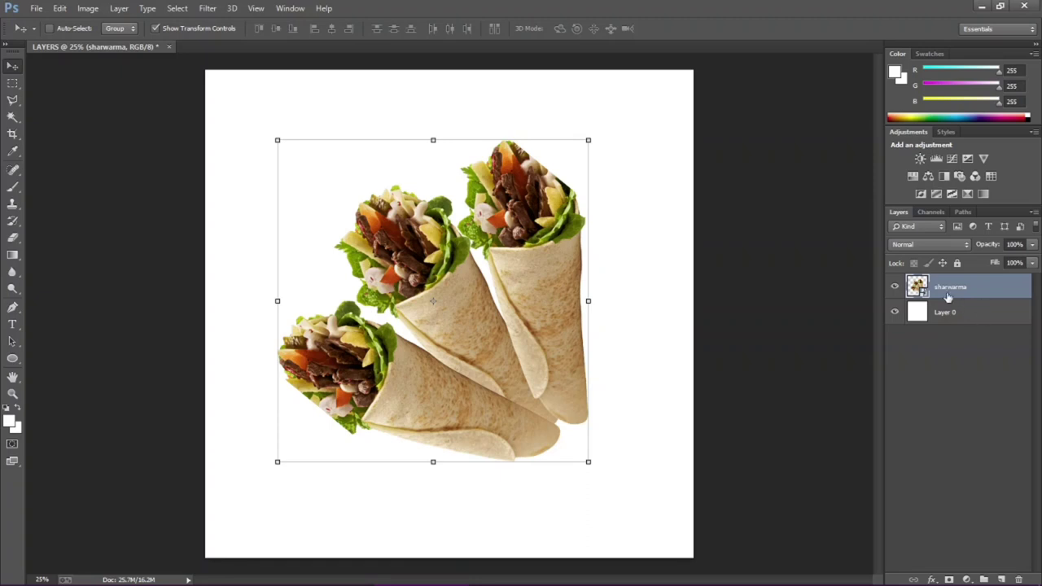
- Add a new layer and draw a black-outlined ellipse circle over the upper-left wrap
{"action": "left_click", "coordinate": [1002, 578]}
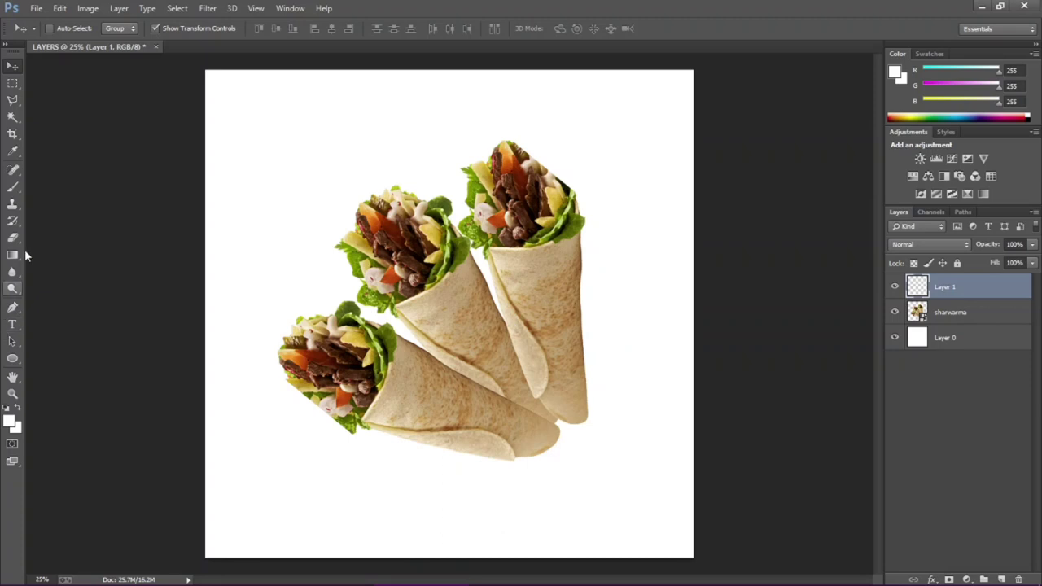
{"action": "left_click", "coordinate": [12, 358]}
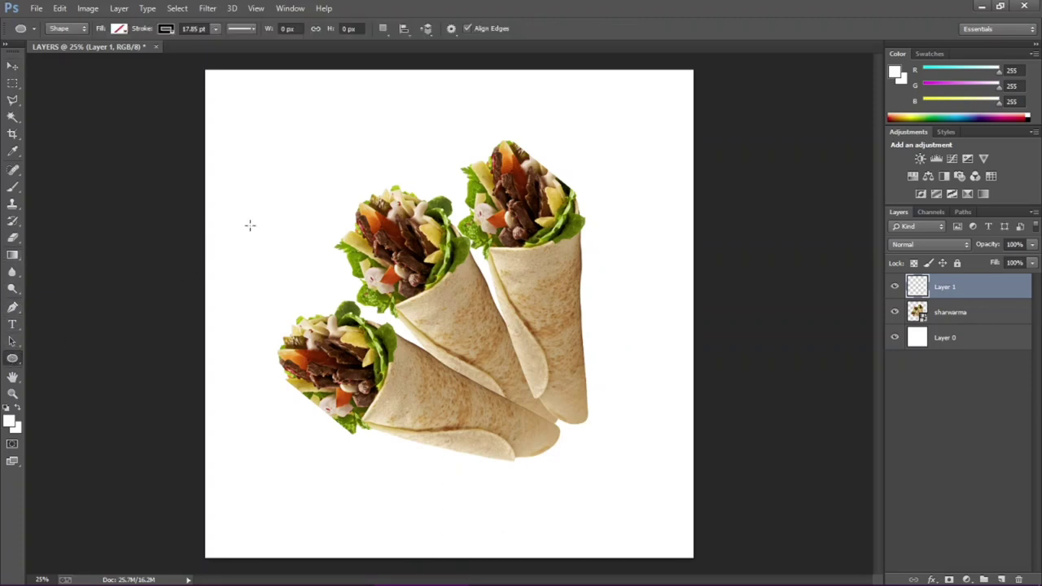
{"action": "left_click_drag", "start_coordinate": [295, 199], "coordinate": [485, 387]}
{"action": "left_click_drag", "start_coordinate": [491, 310], "coordinate": [491, 309]}
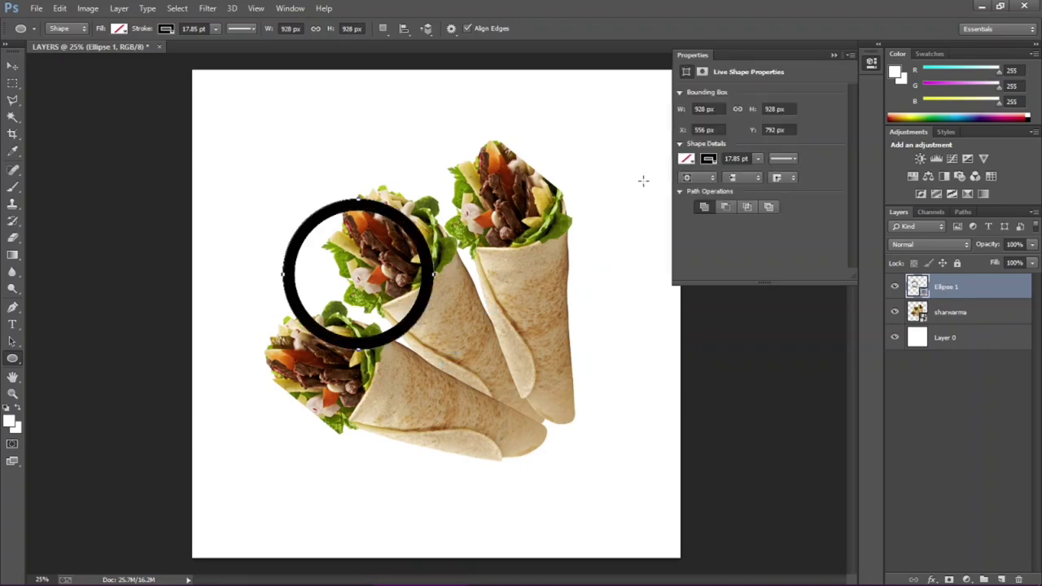
- Fill the Ellipse 1 circle with yellow
{"action": "left_click", "coordinate": [710, 160]}
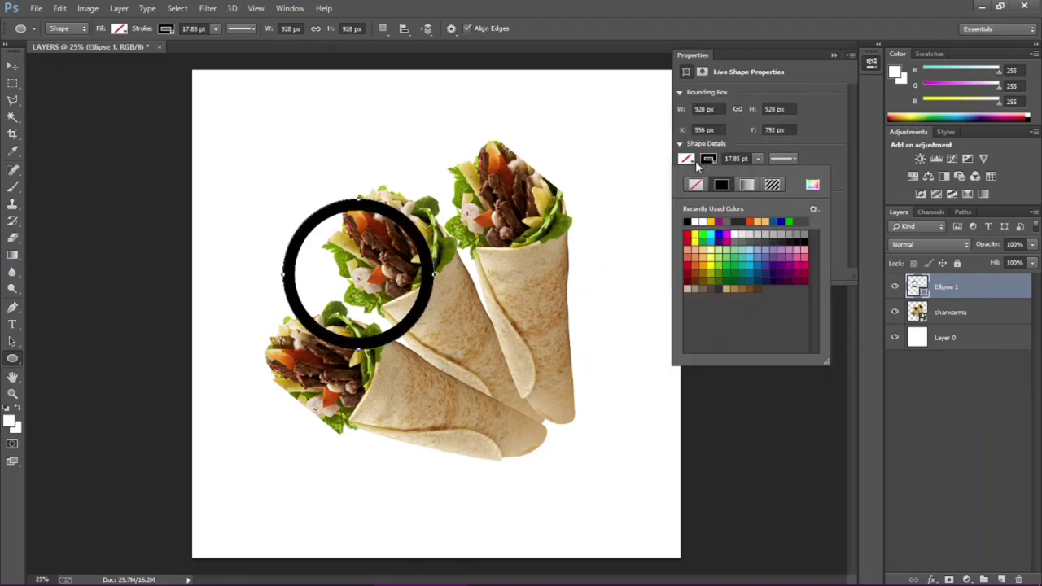
{"action": "left_click", "coordinate": [686, 159]}
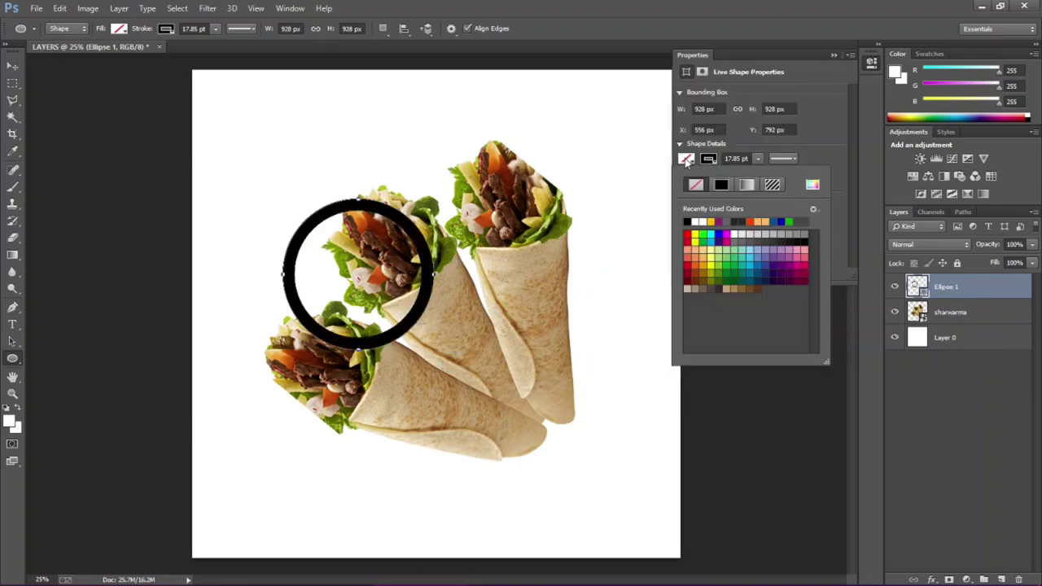
{"action": "left_click", "coordinate": [713, 221]}
- Move the Ellipse 1 circle up and right over the shawarma and collapse Properties
{"action": "left_click", "coordinate": [13, 65]}
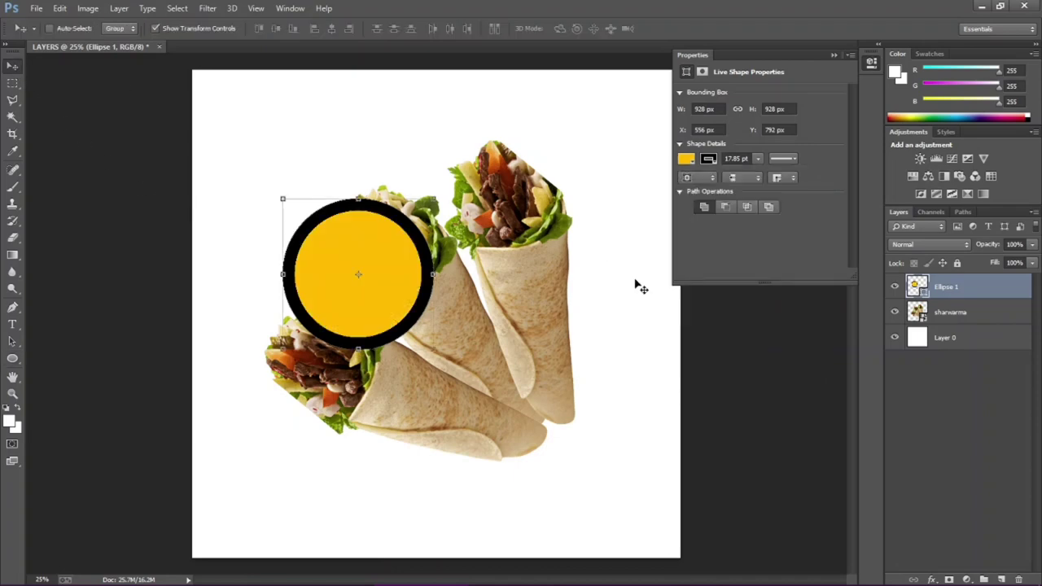
{"action": "left_click_drag", "start_coordinate": [374, 257], "coordinate": [435, 187]}
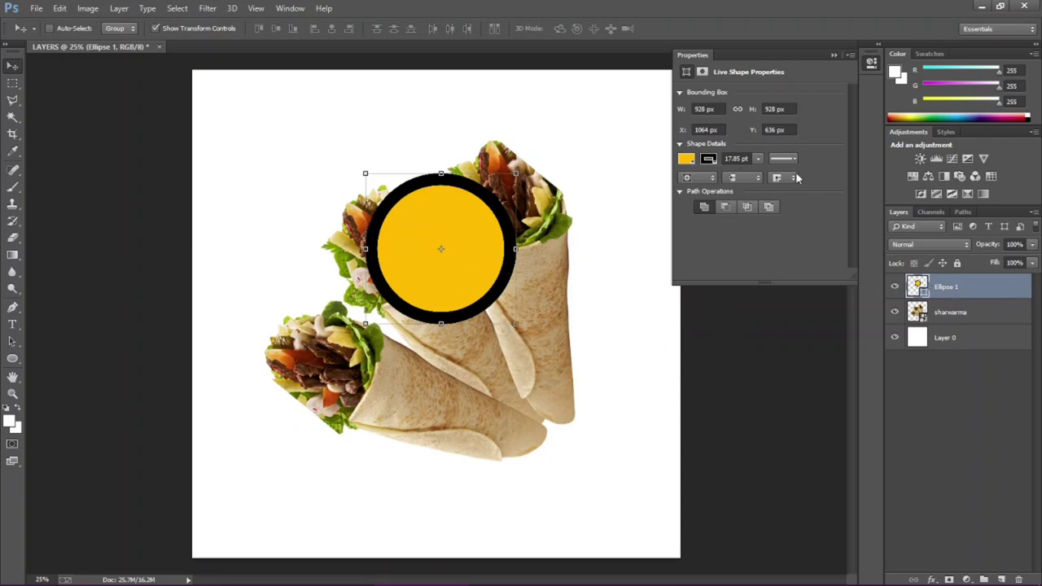
{"action": "left_click", "coordinate": [833, 56]}
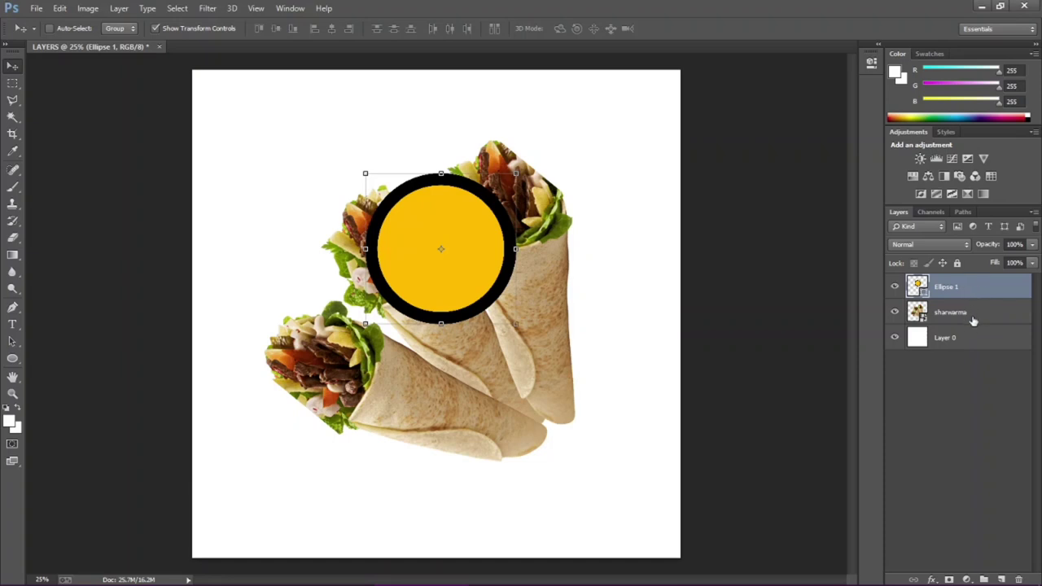
{"action": "key", "text": "shift"}
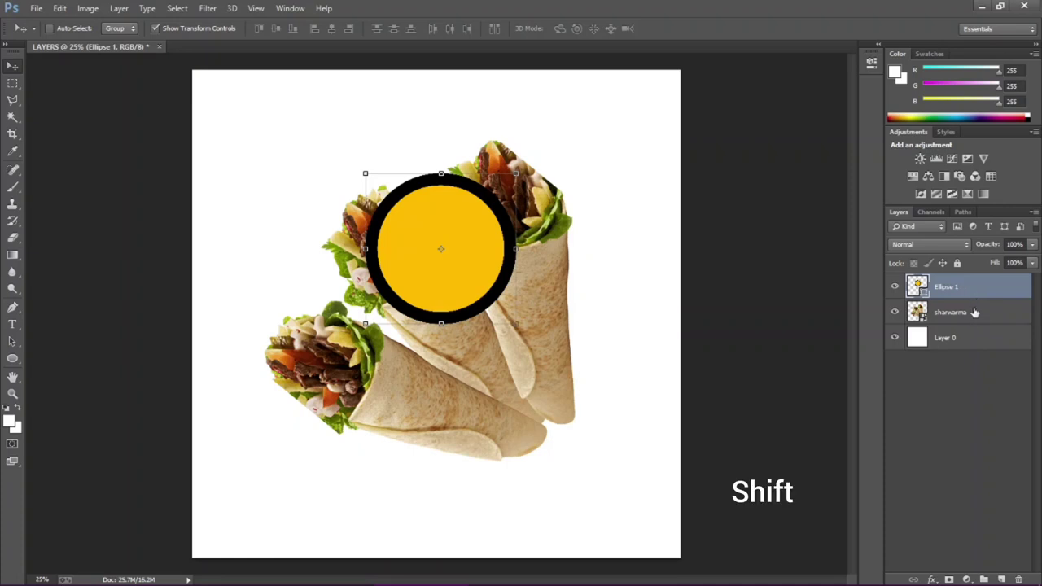
{"action": "left_click", "coordinate": [972, 314], "text": "shift"}
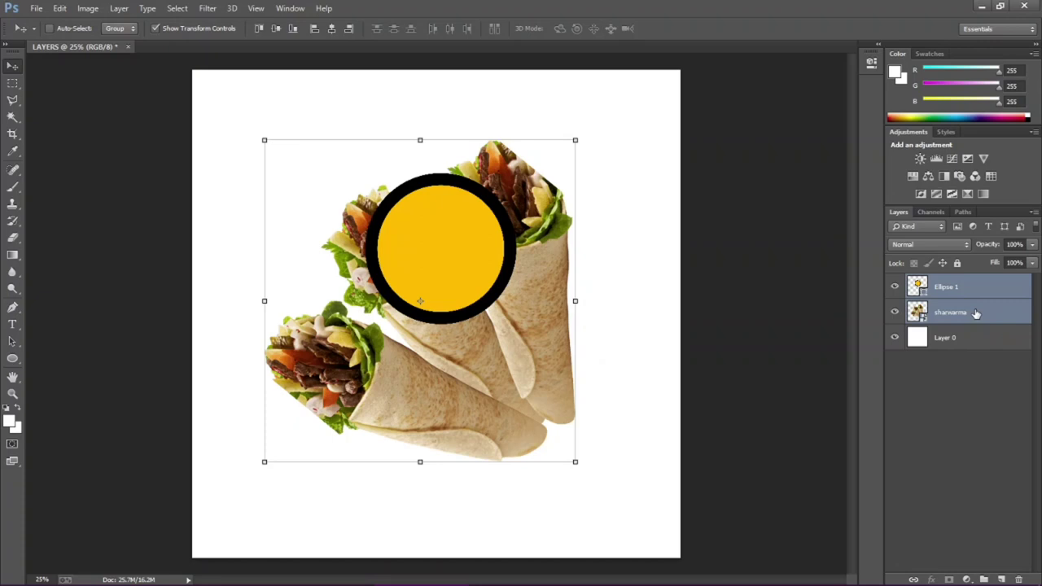
{"action": "left_click", "coordinate": [960, 286]}
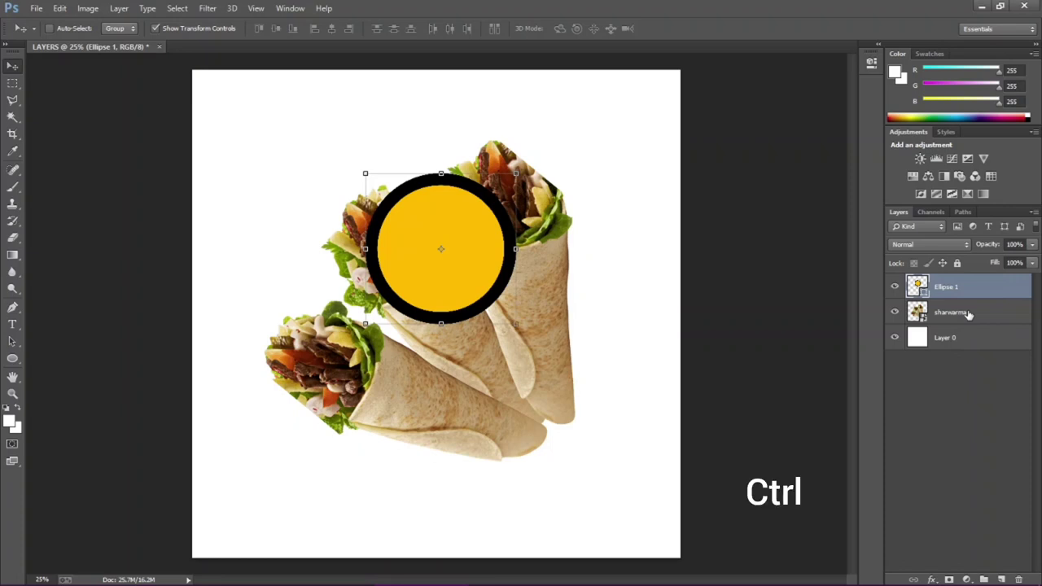
{"action": "left_click", "coordinate": [968, 315], "text": "ctrl"}
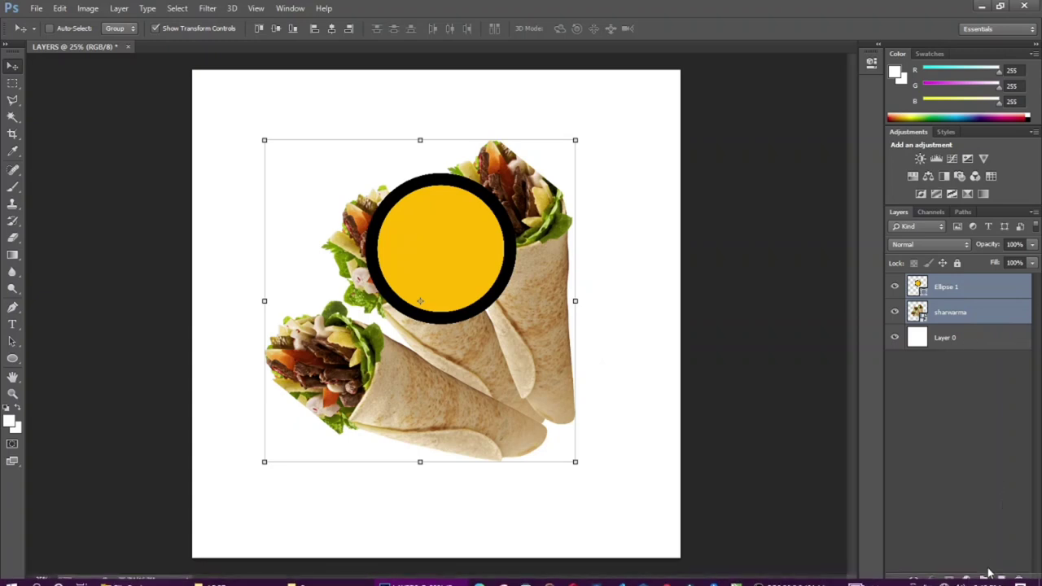
{"action": "left_click", "coordinate": [983, 579]}
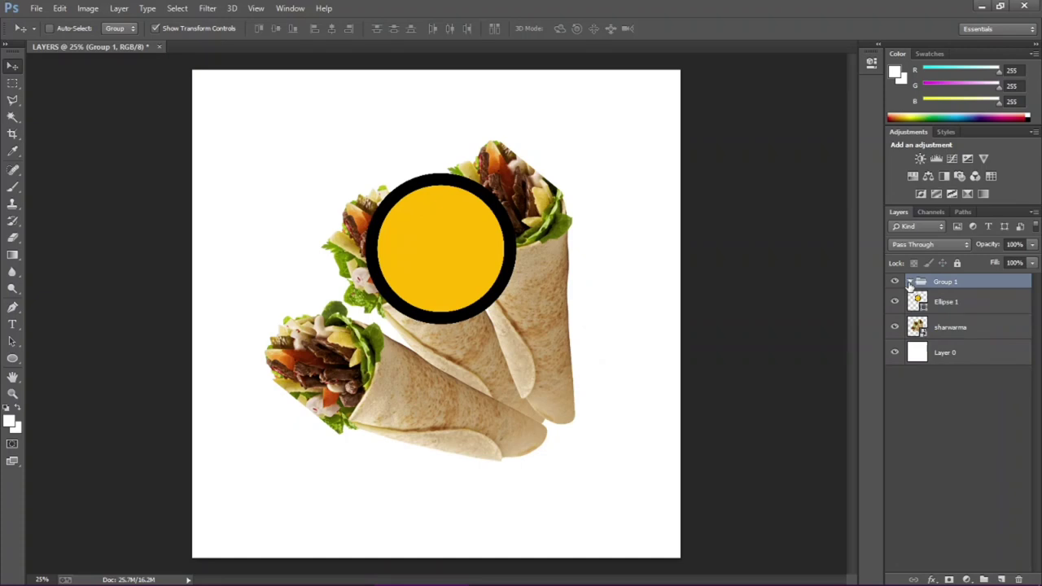
{"action": "left_click", "coordinate": [961, 303]}
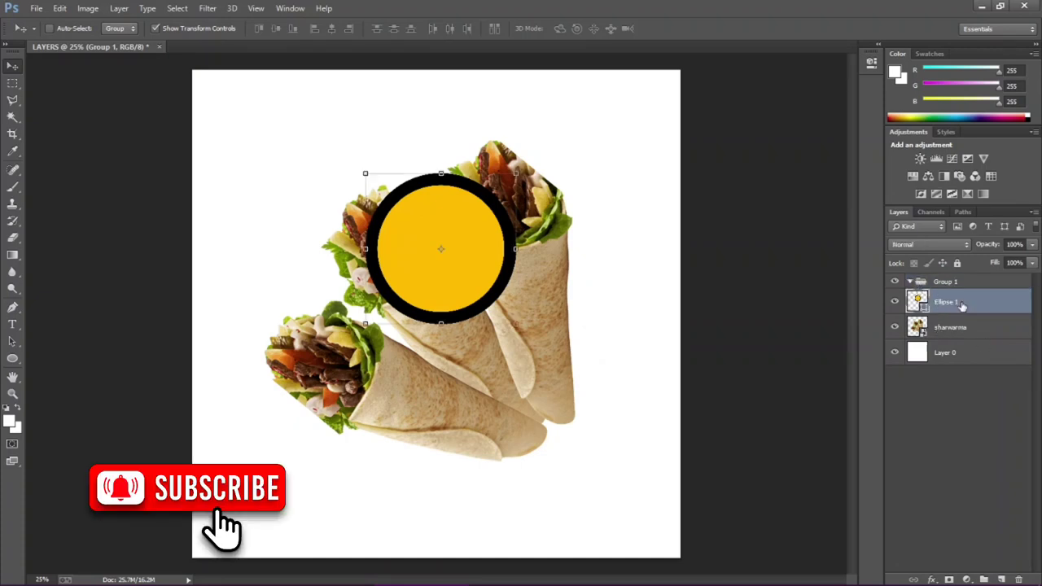
{"action": "key", "text": "ctrl+shift+g"}
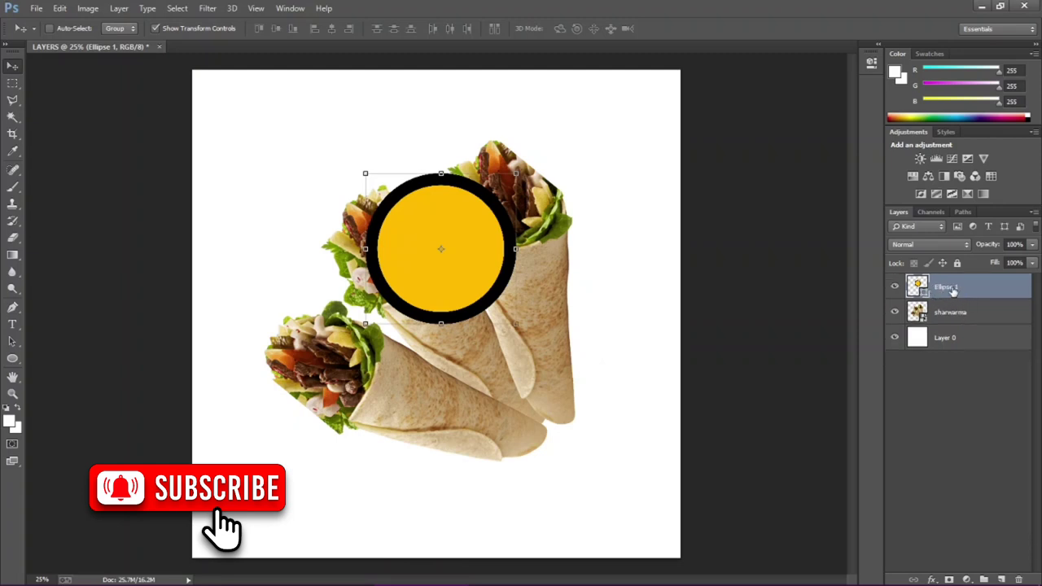
{"action": "left_click", "coordinate": [957, 316], "text": "shift"}
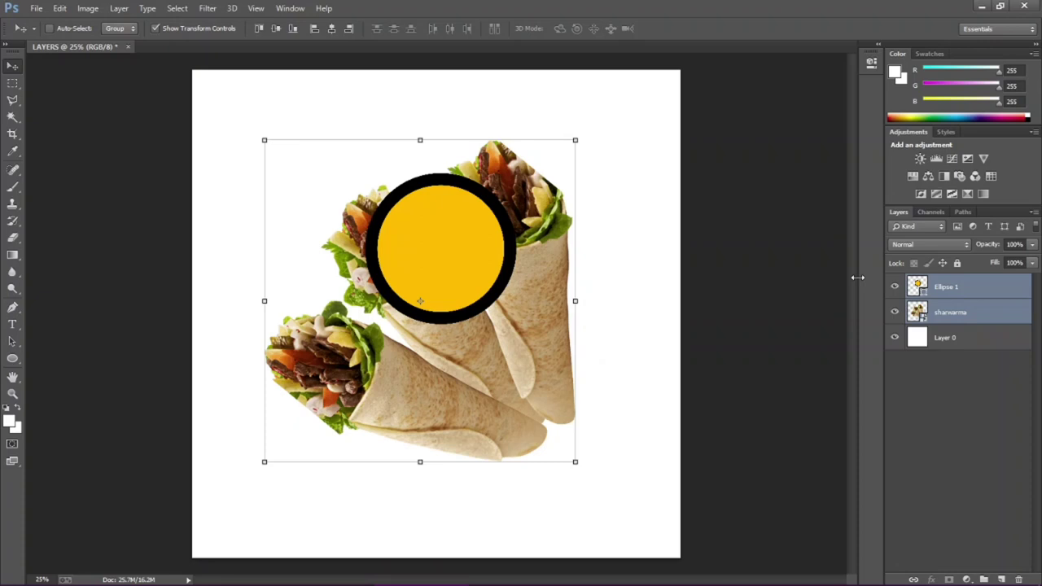
{"action": "key", "text": "ctrl+g"}
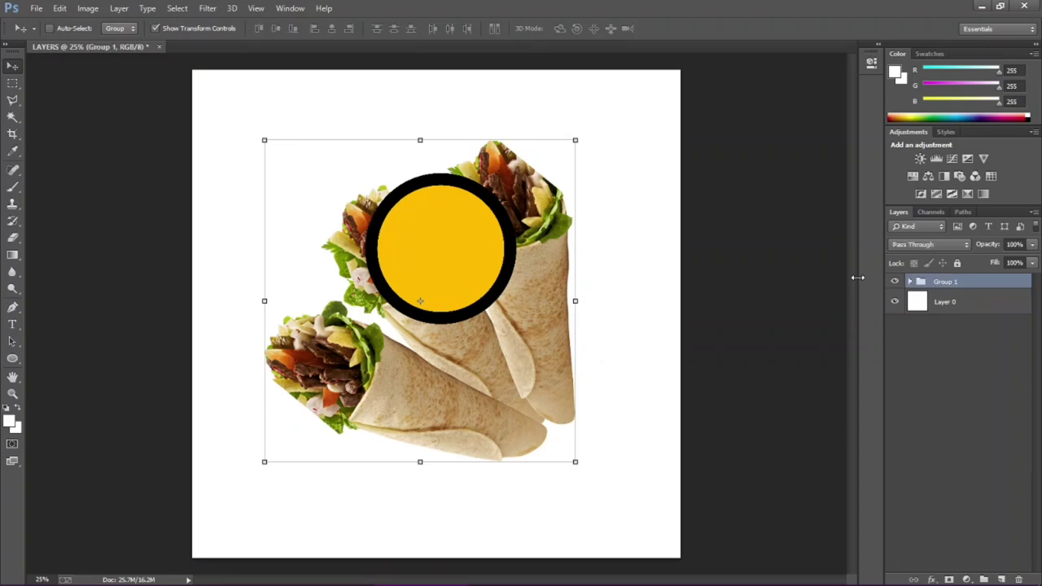
{"action": "left_click", "coordinate": [984, 579]}
{"action": "key", "text": "Delete"}
{"action": "key", "text": "ctrl+shift+g"}
{"action": "left_click", "coordinate": [922, 286]}
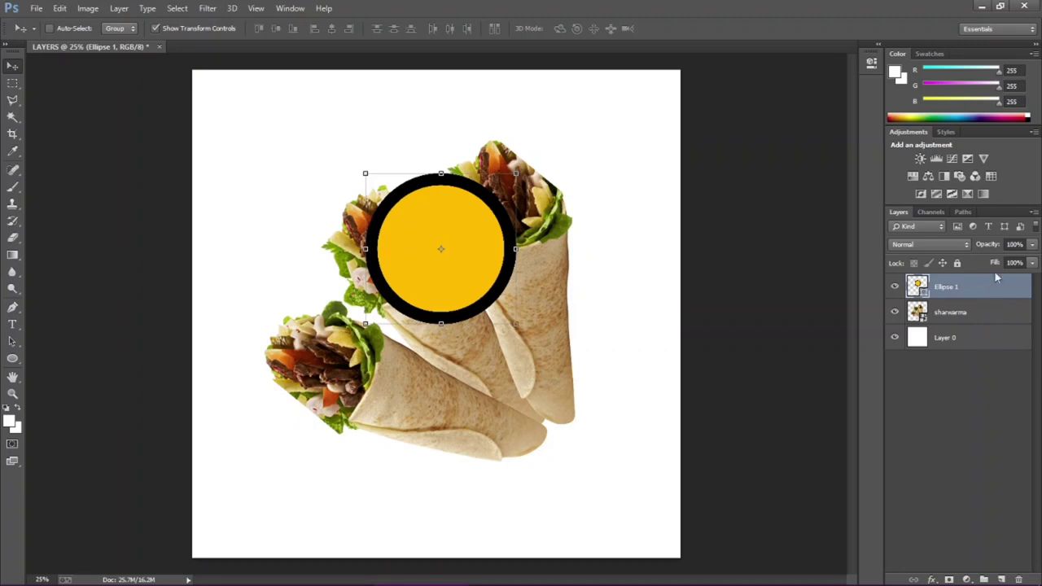
- Add a Black & White adjustment layer and drag it below the sharwarma layer
{"action": "left_click", "coordinate": [966, 579]}
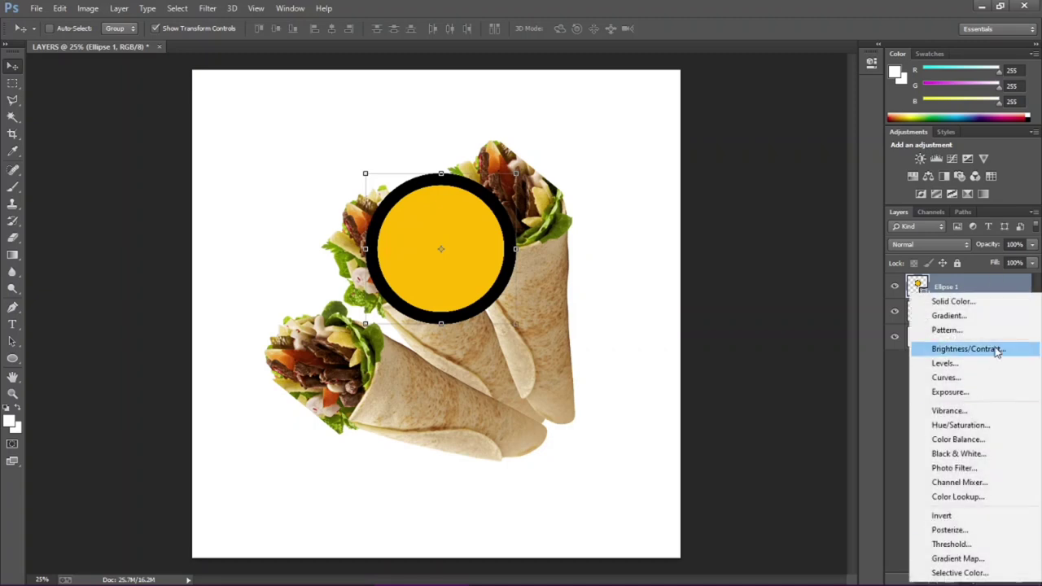
{"action": "left_click", "coordinate": [958, 453]}
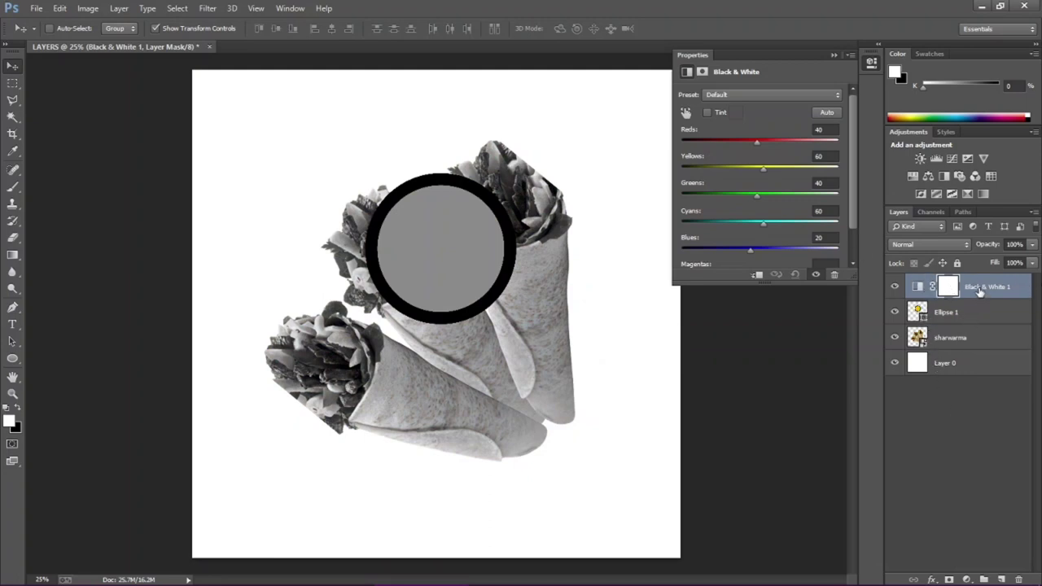
{"action": "left_click_drag", "start_coordinate": [980, 292], "coordinate": [975, 321]}
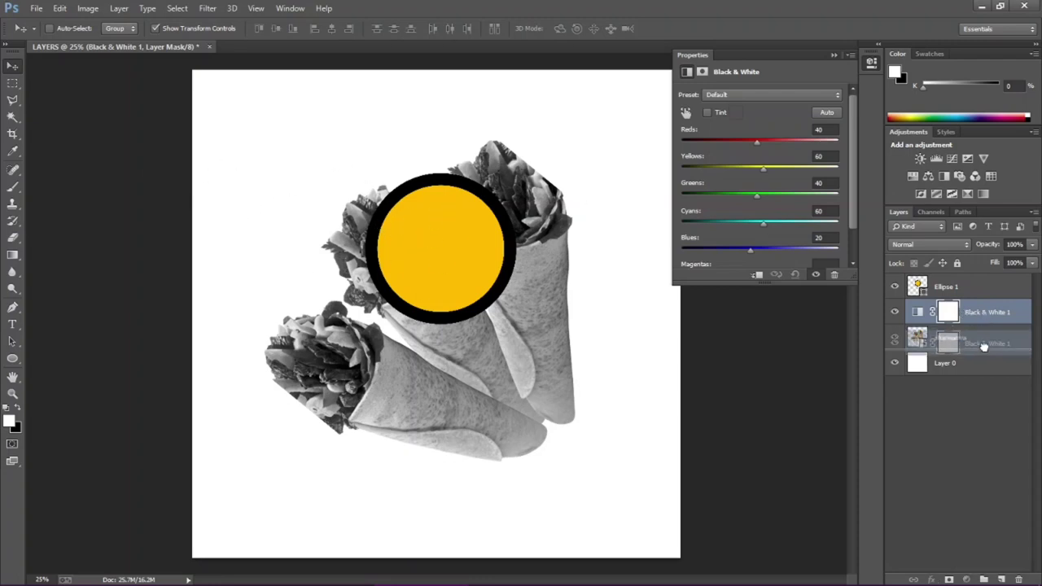
{"action": "left_click_drag", "start_coordinate": [987, 317], "coordinate": [961, 354]}
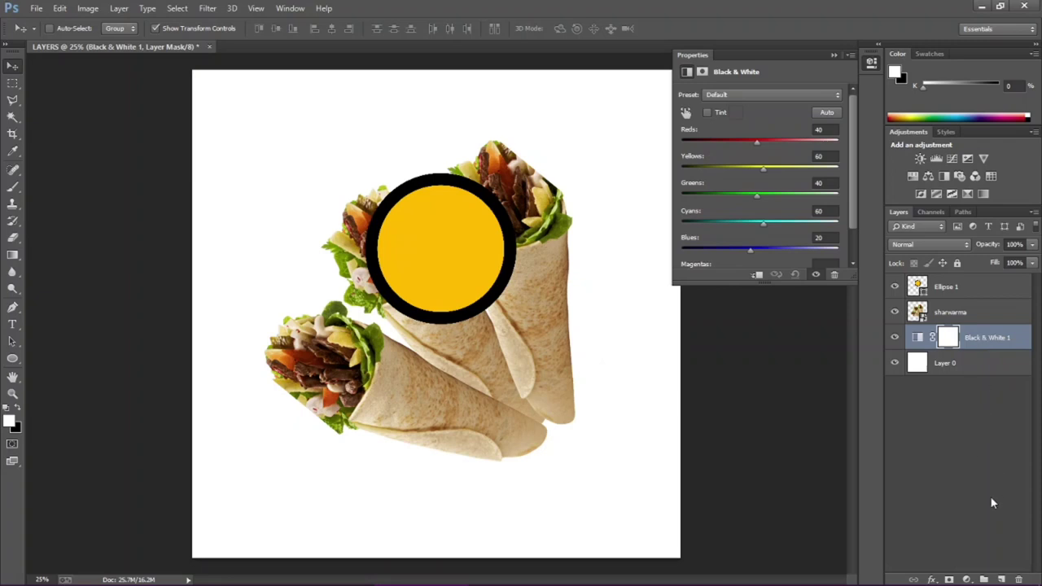
- Select the Ellipse 1 layer and add a white layer mask to it
{"action": "left_click", "coordinate": [959, 296]}
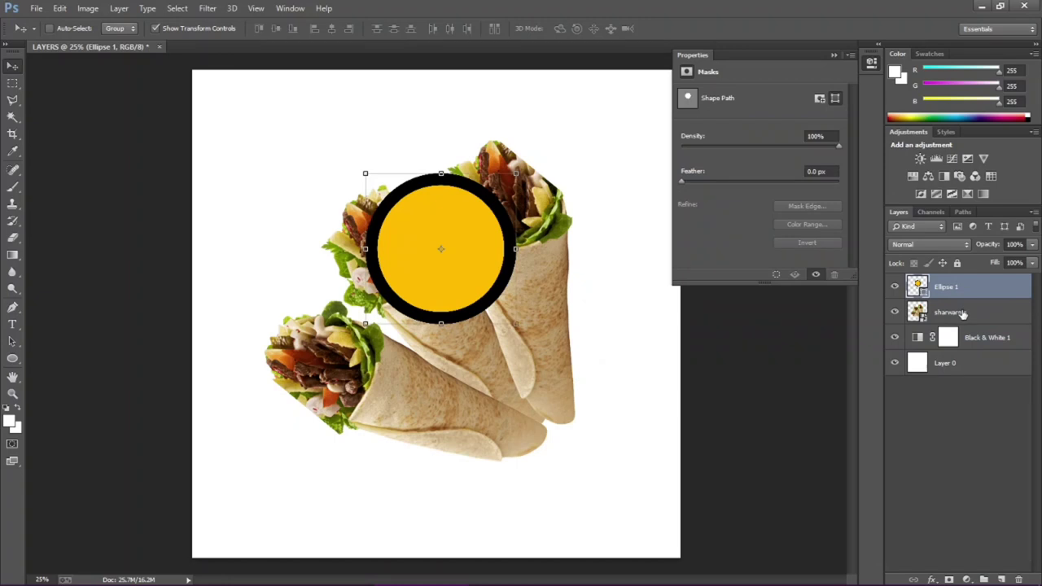
{"action": "left_click", "coordinate": [961, 314], "text": "shift"}
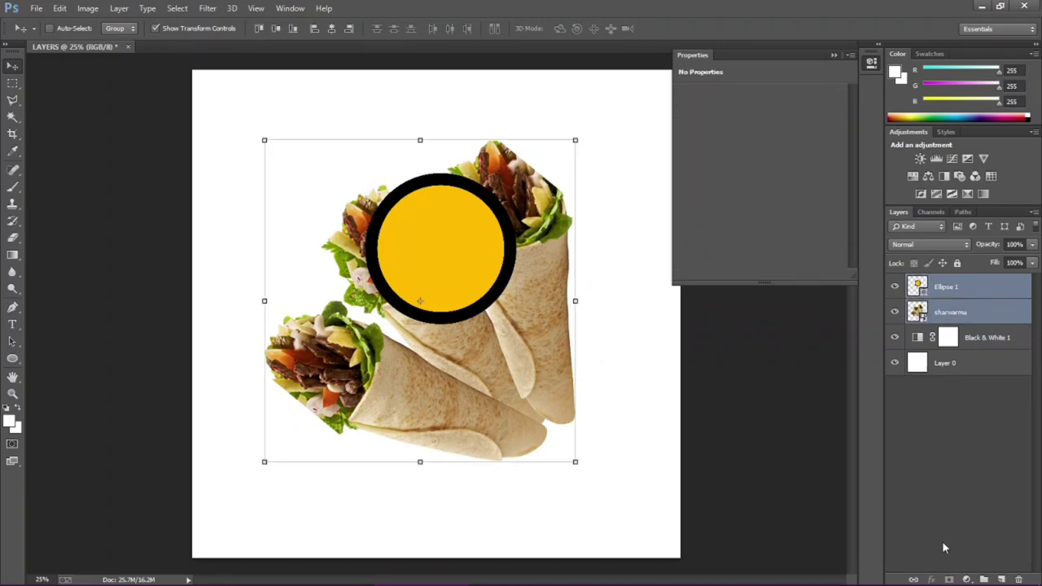
{"action": "left_click", "coordinate": [954, 314]}
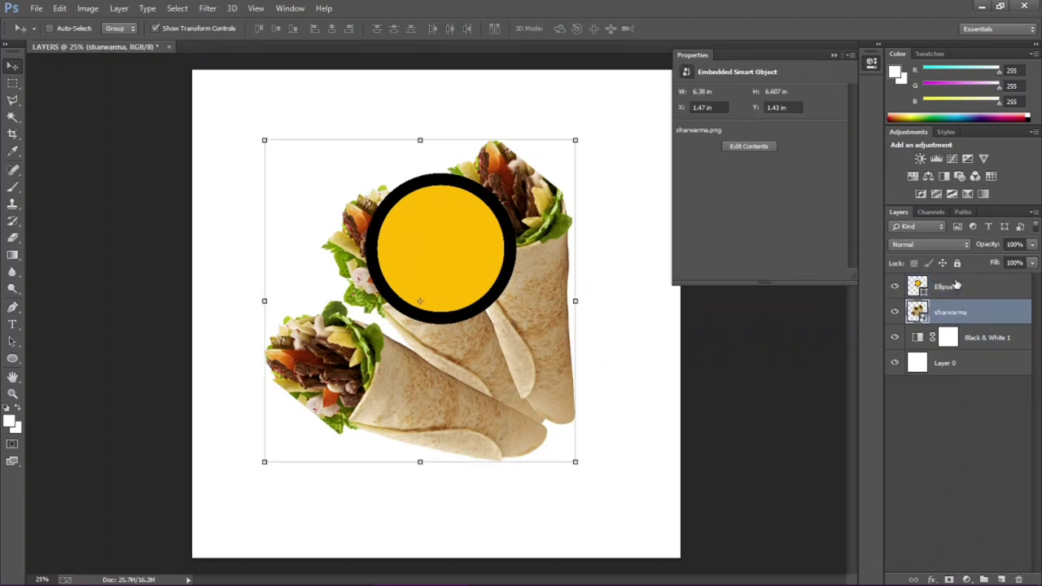
{"action": "left_click", "coordinate": [957, 284]}
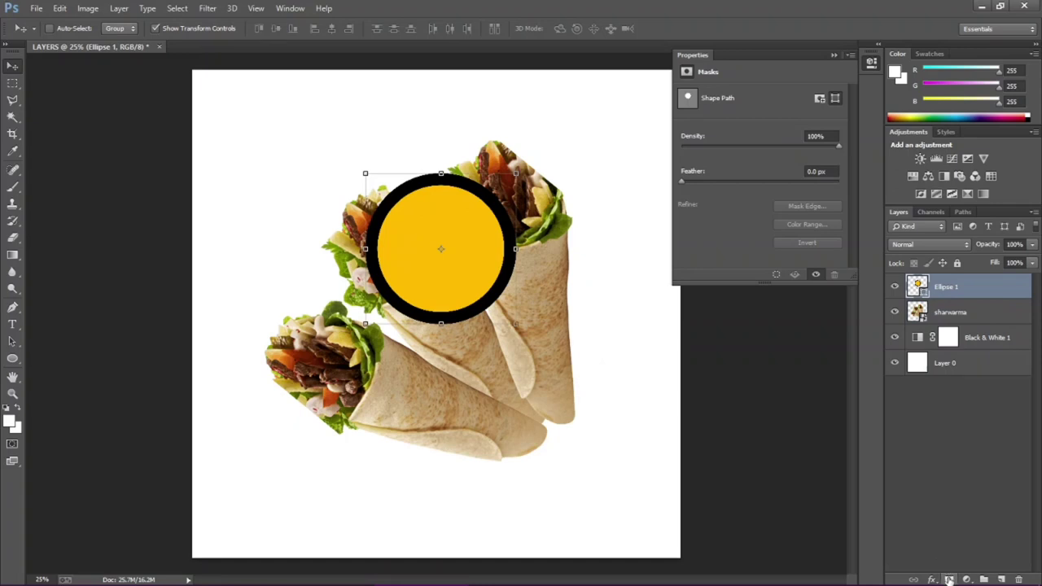
{"action": "left_click", "coordinate": [948, 580]}
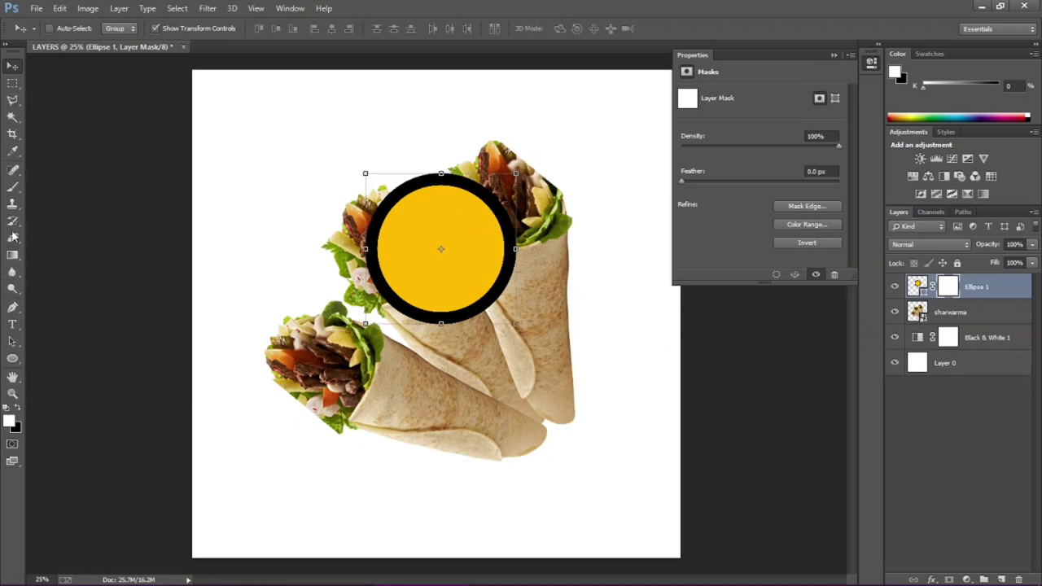
- Set up the Brush Tool with black foreground and a 36 px size
{"action": "left_click", "coordinate": [12, 186]}
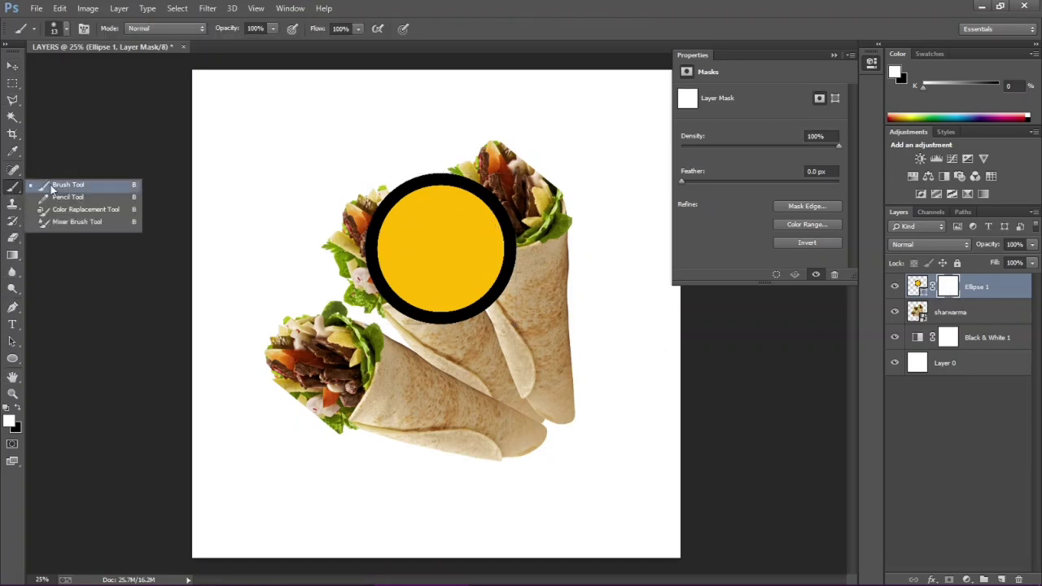
{"action": "left_click", "coordinate": [51, 189]}
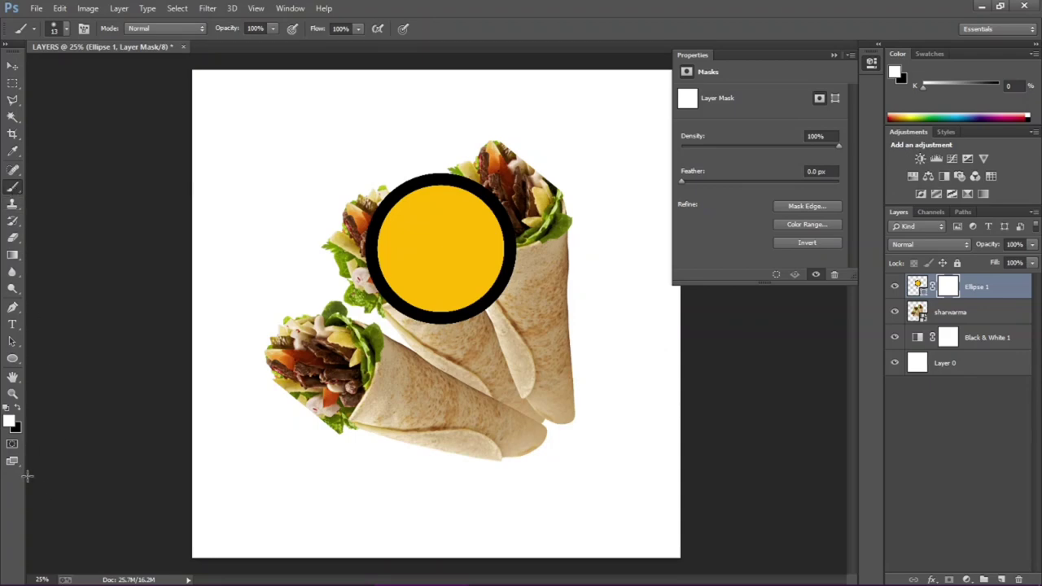
{"action": "left_click", "coordinate": [12, 420]}
{"action": "left_click_drag", "start_coordinate": [626, 325], "coordinate": [583, 334]}
{"action": "left_click", "coordinate": [932, 161]}
{"action": "right_click", "coordinate": [340, 120]}
{"action": "left_click", "coordinate": [422, 152]}
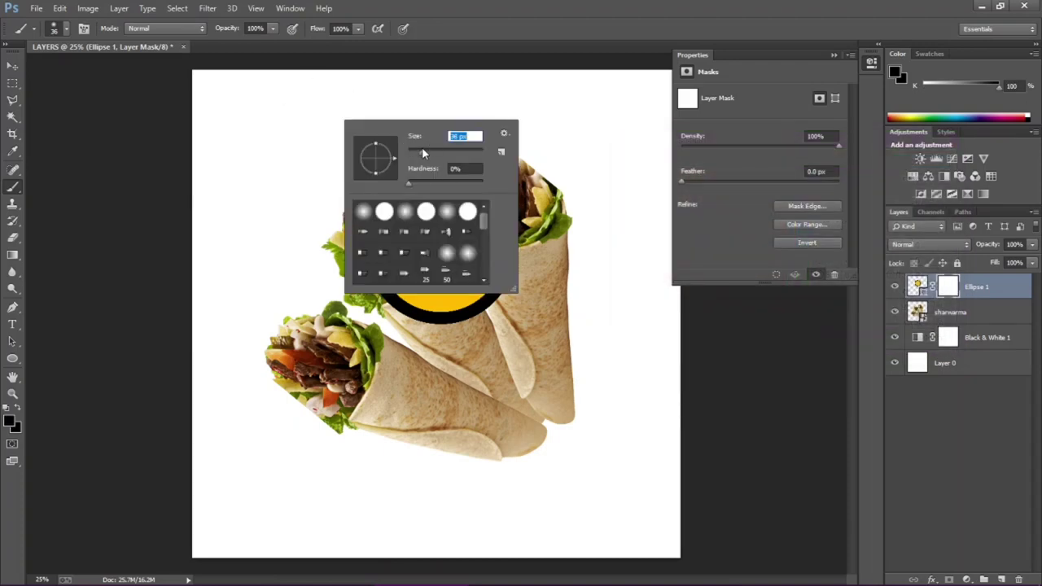
{"action": "left_click", "coordinate": [242, 161]}
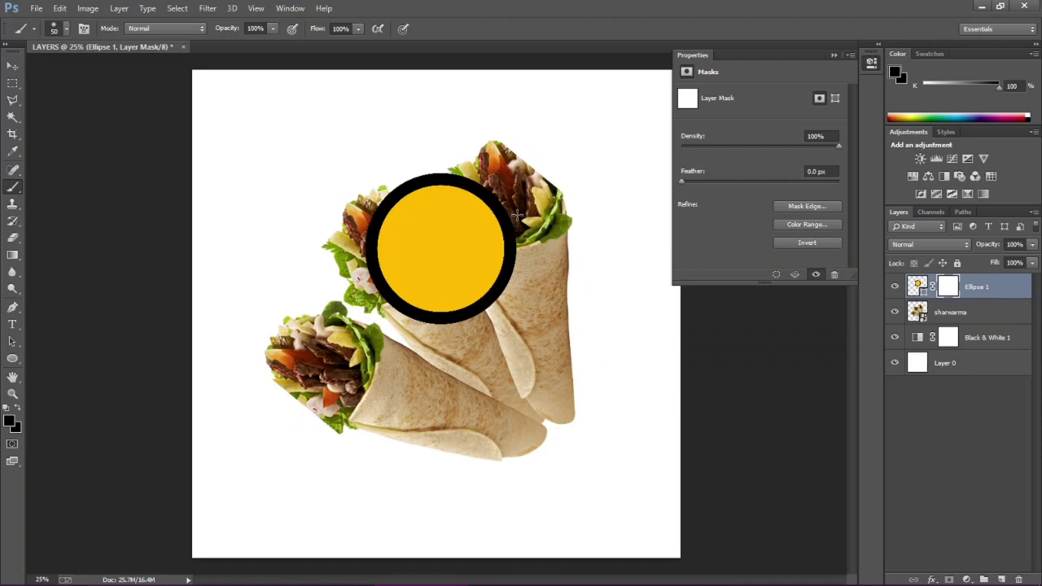
- Paint black on the Ellipse 1 mask to hide the circle's right and lower edge
{"action": "left_click_drag", "start_coordinate": [517, 214], "coordinate": [490, 312]}
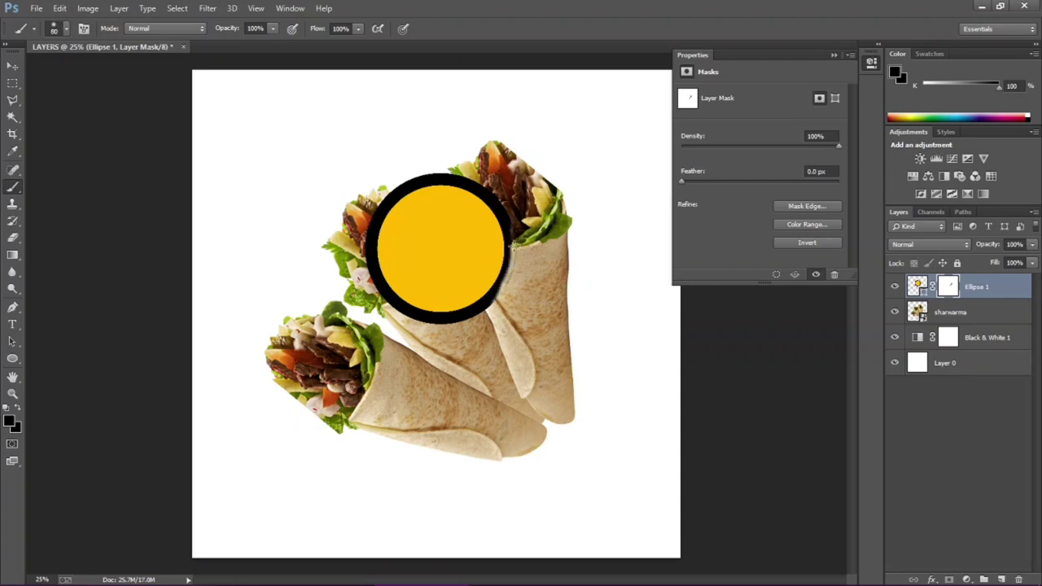
{"action": "key", "text": "bracketright"}
{"action": "key", "text": "bracketright"}
{"action": "key", "text": "bracketright"}
{"action": "mouse_move", "coordinate": [514, 222]}
{"action": "left_mouse_down"}
{"action": "mouse_move", "coordinate": [502, 314]}
{"action": "mouse_move", "coordinate": [527, 256]}
{"action": "mouse_move", "coordinate": [493, 318]}
{"action": "mouse_move", "coordinate": [526, 230]}
{"action": "mouse_move", "coordinate": [490, 324]}
{"action": "left_mouse_up"}
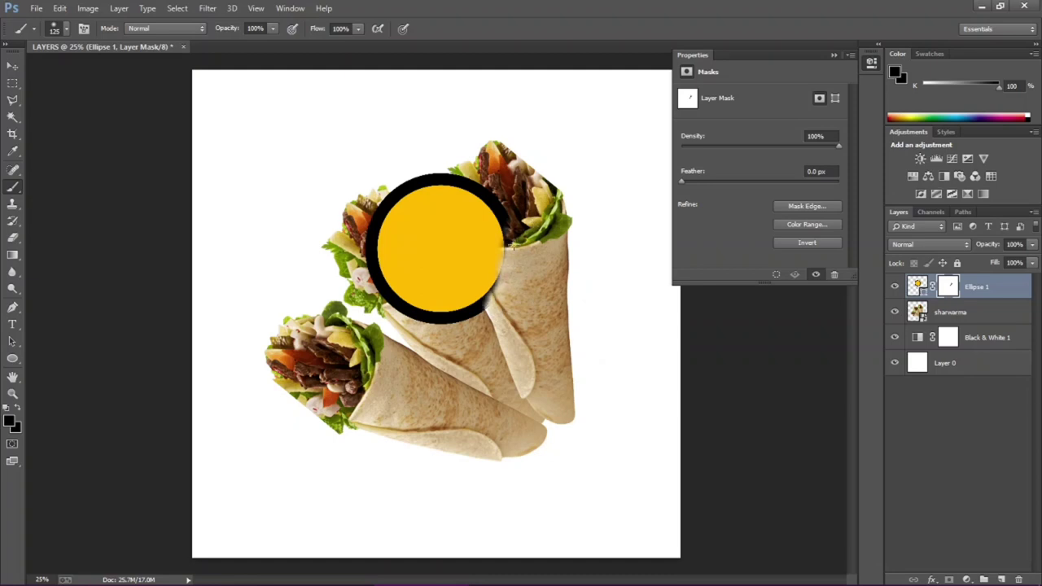
{"action": "mouse_move", "coordinate": [514, 232]}
{"action": "left_mouse_down"}
{"action": "mouse_move", "coordinate": [480, 307]}
{"action": "mouse_move", "coordinate": [468, 319]}
{"action": "mouse_move", "coordinate": [520, 232]}
{"action": "mouse_move", "coordinate": [456, 325]}
{"action": "left_mouse_up"}
{"action": "mouse_move", "coordinate": [499, 258]}
{"action": "left_mouse_down"}
{"action": "mouse_move", "coordinate": [429, 326]}
{"action": "mouse_move", "coordinate": [498, 274]}
{"action": "mouse_move", "coordinate": [464, 307]}
{"action": "mouse_move", "coordinate": [487, 277]}
{"action": "mouse_move", "coordinate": [454, 298]}
{"action": "mouse_move", "coordinate": [459, 278]}
{"action": "mouse_move", "coordinate": [446, 299]}
{"action": "mouse_move", "coordinate": [503, 232]}
{"action": "mouse_move", "coordinate": [481, 264]}
{"action": "mouse_move", "coordinate": [485, 209]}
{"action": "mouse_move", "coordinate": [488, 241]}
{"action": "mouse_move", "coordinate": [502, 199]}
{"action": "mouse_move", "coordinate": [490, 194]}
{"action": "mouse_move", "coordinate": [468, 269]}
{"action": "left_mouse_up"}
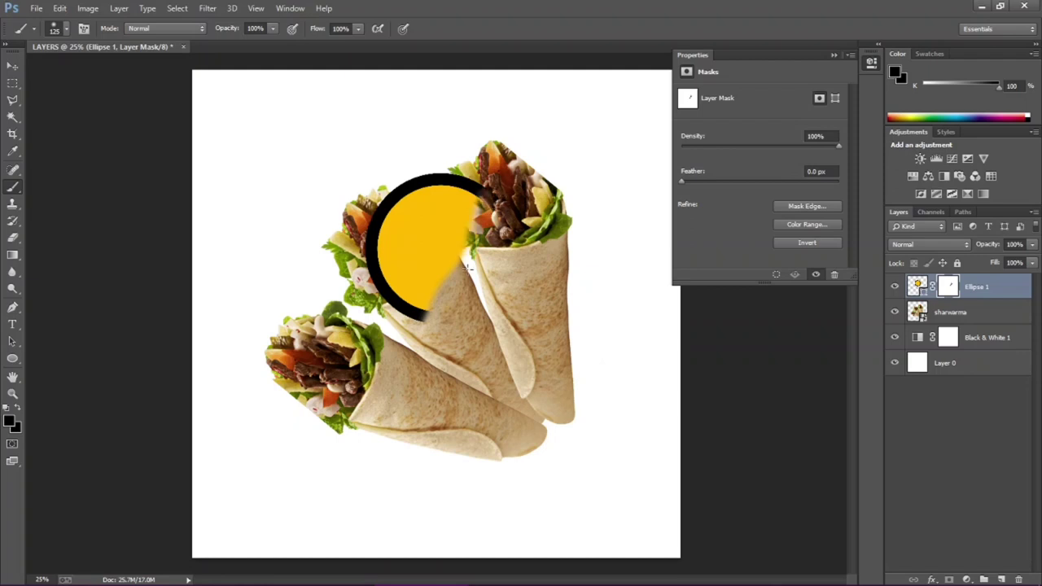
{"action": "mouse_move", "coordinate": [485, 193]}
{"action": "left_mouse_down"}
{"action": "mouse_move", "coordinate": [472, 200]}
{"action": "mouse_move", "coordinate": [469, 236]}
{"action": "mouse_move", "coordinate": [461, 181]}
{"action": "mouse_move", "coordinate": [472, 181]}
{"action": "left_mouse_up"}
{"action": "mouse_move", "coordinate": [469, 241]}
{"action": "left_mouse_down"}
{"action": "mouse_move", "coordinate": [453, 258]}
{"action": "mouse_move", "coordinate": [422, 313]}
{"action": "mouse_move", "coordinate": [427, 304]}
{"action": "mouse_move", "coordinate": [415, 310]}
{"action": "mouse_move", "coordinate": [441, 308]}
{"action": "mouse_move", "coordinate": [411, 318]}
{"action": "mouse_move", "coordinate": [424, 328]}
{"action": "mouse_move", "coordinate": [411, 298]}
{"action": "mouse_move", "coordinate": [395, 295]}
{"action": "mouse_move", "coordinate": [453, 280]}
{"action": "mouse_move", "coordinate": [439, 277]}
{"action": "mouse_move", "coordinate": [459, 271]}
{"action": "mouse_move", "coordinate": [465, 255]}
{"action": "mouse_move", "coordinate": [382, 301]}
{"action": "left_mouse_up"}
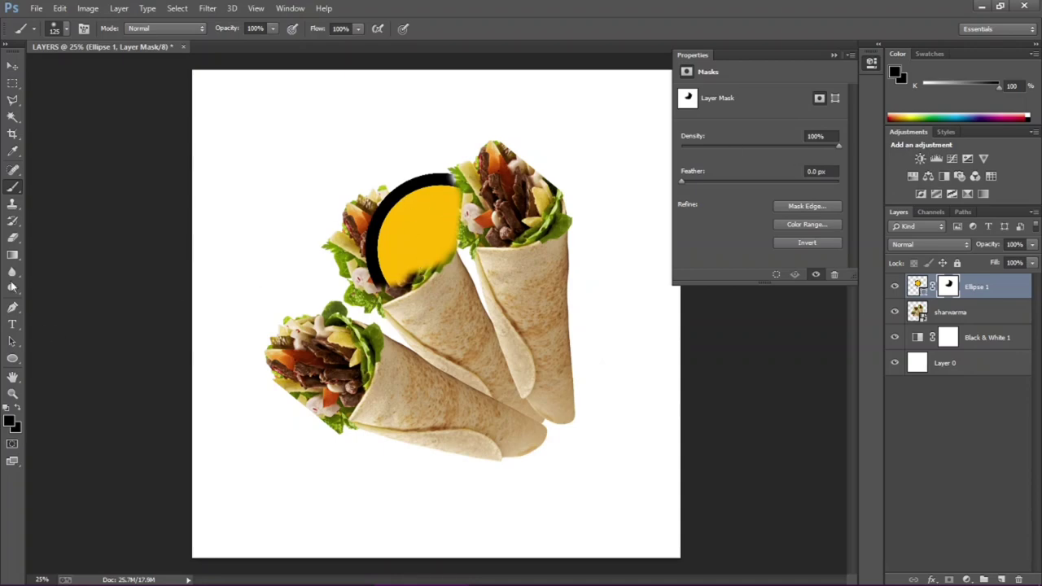
- Switch the foreground painting colour to white
{"action": "right_click", "coordinate": [16, 189]}
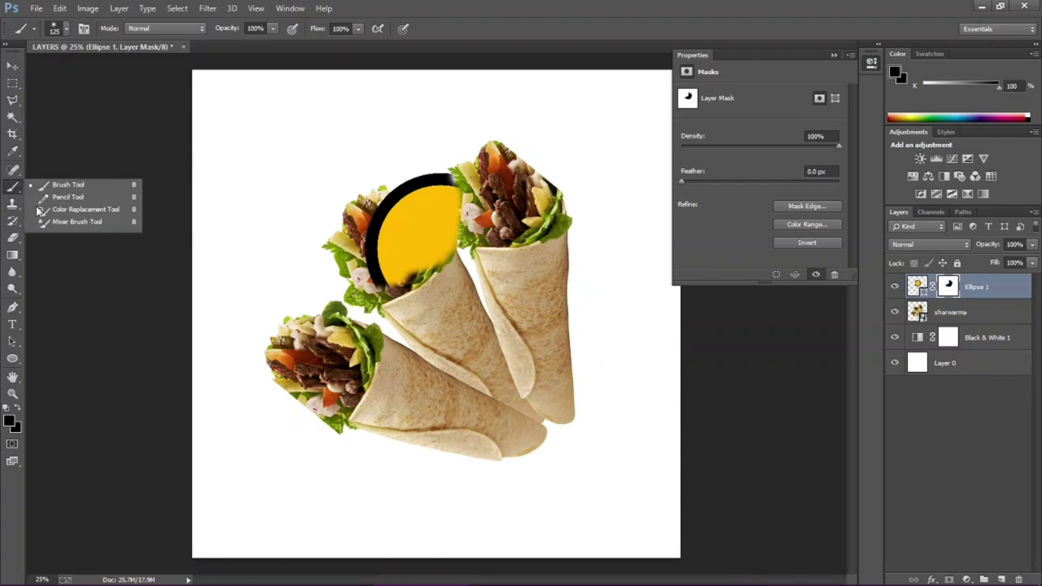
{"action": "left_click", "coordinate": [9, 423]}
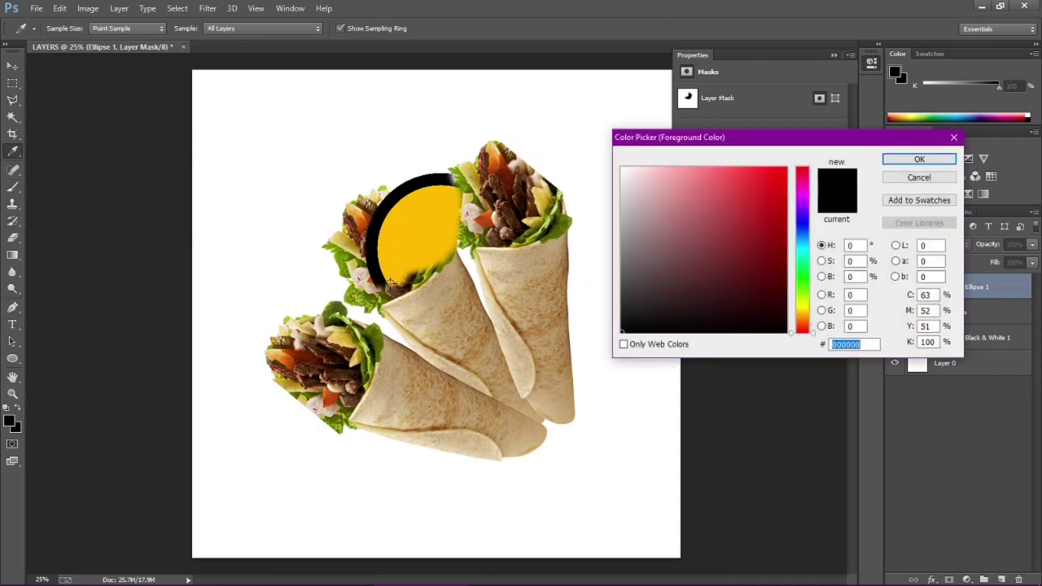
{"action": "left_click_drag", "start_coordinate": [623, 221], "coordinate": [614, 139]}
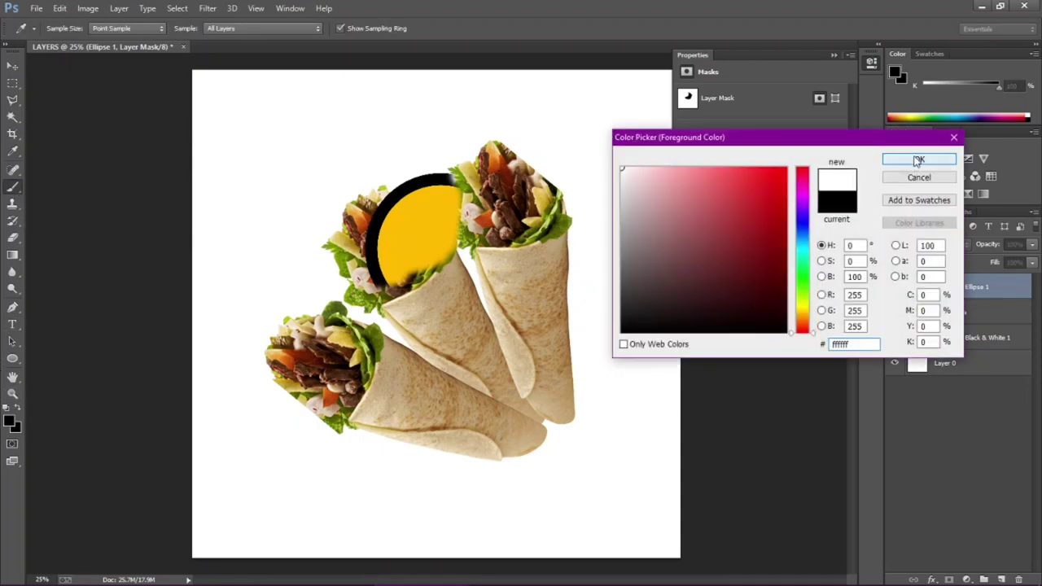
{"action": "left_click", "coordinate": [918, 160]}
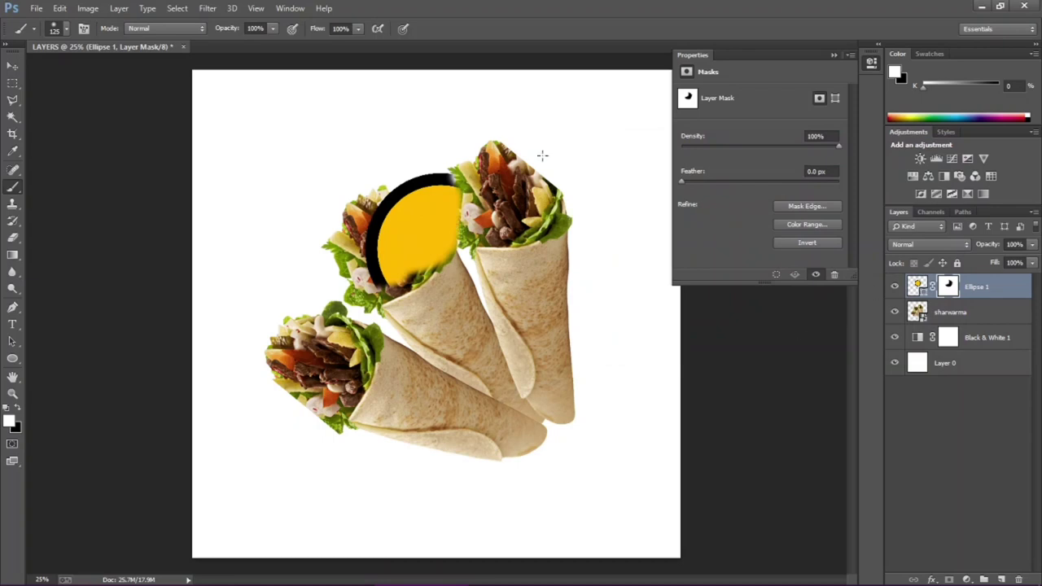
- Paint white on the Ellipse 1 mask to reveal the circle's right and lower edges and black rim
{"action": "mouse_move", "coordinate": [462, 200]}
{"action": "left_mouse_down"}
{"action": "mouse_move", "coordinate": [460, 252]}
{"action": "mouse_move", "coordinate": [463, 220]}
{"action": "left_mouse_up"}
{"action": "mouse_move", "coordinate": [456, 264]}
{"action": "left_mouse_down"}
{"action": "mouse_move", "coordinate": [425, 268]}
{"action": "mouse_move", "coordinate": [436, 258]}
{"action": "mouse_move", "coordinate": [389, 291]}
{"action": "mouse_move", "coordinate": [449, 268]}
{"action": "mouse_move", "coordinate": [387, 294]}
{"action": "mouse_move", "coordinate": [465, 262]}
{"action": "mouse_move", "coordinate": [475, 288]}
{"action": "mouse_move", "coordinate": [386, 313]}
{"action": "mouse_move", "coordinate": [452, 299]}
{"action": "mouse_move", "coordinate": [472, 281]}
{"action": "mouse_move", "coordinate": [420, 312]}
{"action": "mouse_move", "coordinate": [492, 268]}
{"action": "mouse_move", "coordinate": [472, 308]}
{"action": "mouse_move", "coordinate": [514, 277]}
{"action": "mouse_move", "coordinate": [493, 289]}
{"action": "mouse_move", "coordinate": [517, 236]}
{"action": "mouse_move", "coordinate": [494, 208]}
{"action": "mouse_move", "coordinate": [474, 233]}
{"action": "mouse_move", "coordinate": [479, 208]}
{"action": "mouse_move", "coordinate": [427, 167]}
{"action": "mouse_move", "coordinate": [503, 201]}
{"action": "mouse_move", "coordinate": [519, 252]}
{"action": "mouse_move", "coordinate": [497, 168]}
{"action": "left_mouse_up"}
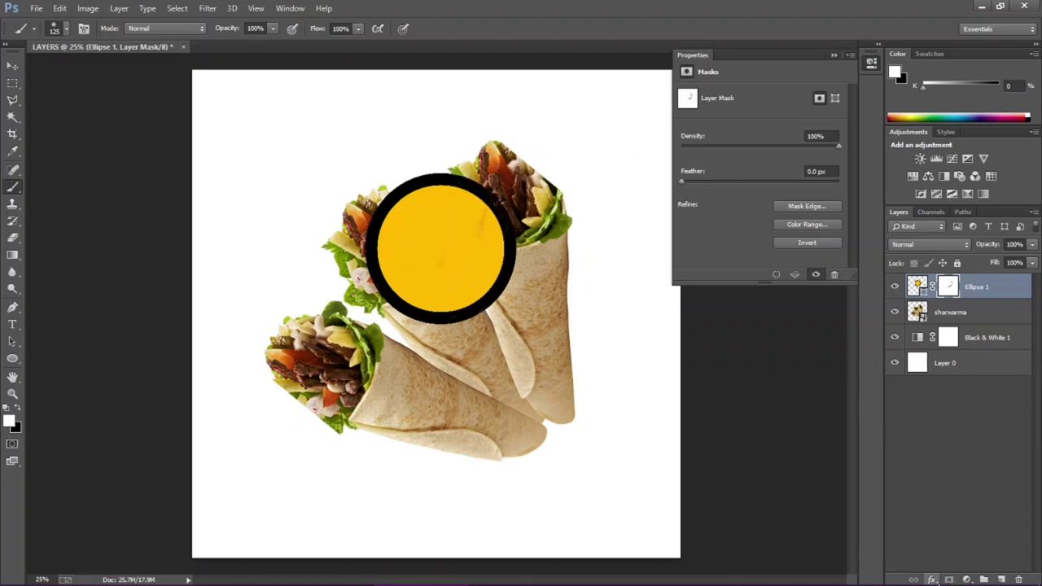
{"action": "left_click", "coordinate": [935, 579]}
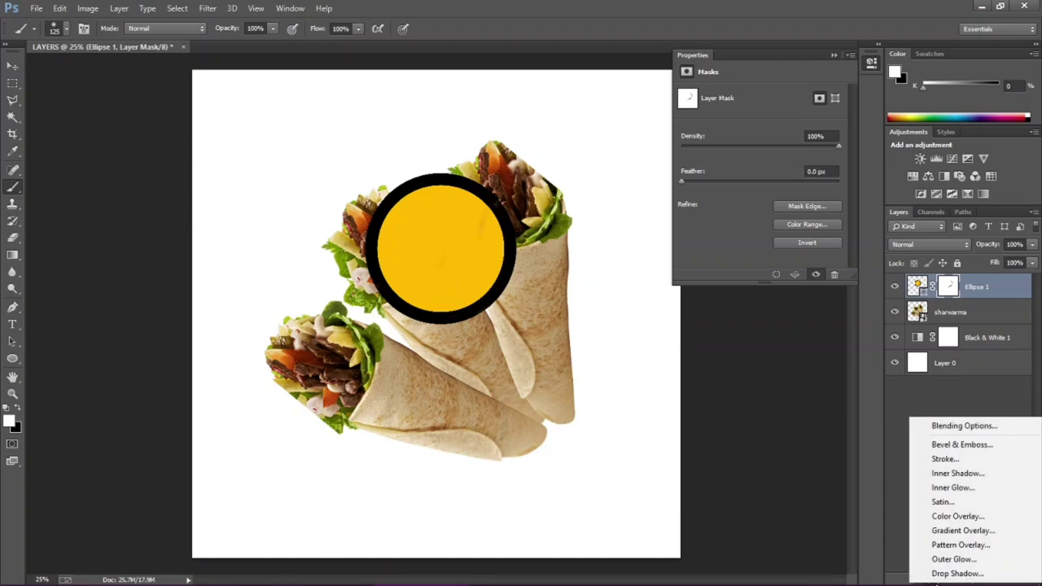
{"action": "left_click", "coordinate": [957, 428]}
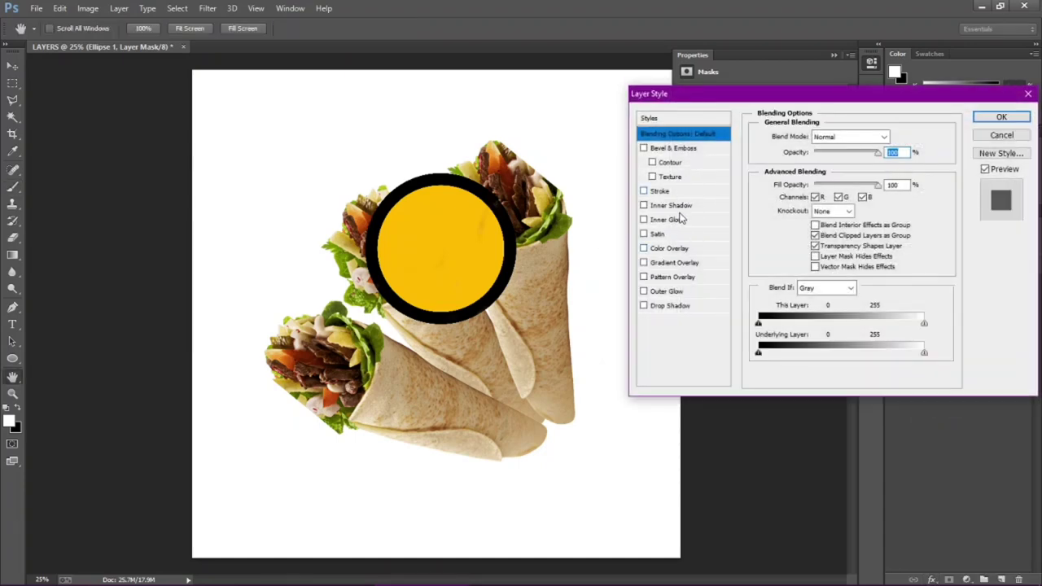
{"action": "left_click", "coordinate": [663, 150]}
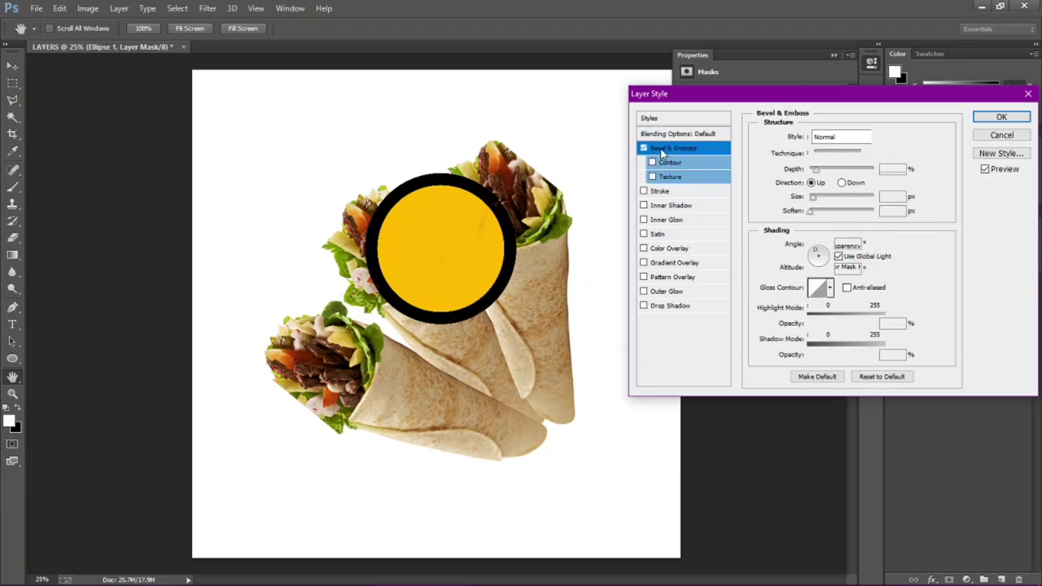
{"action": "left_click", "coordinate": [662, 191]}
{"action": "left_click", "coordinate": [682, 221]}
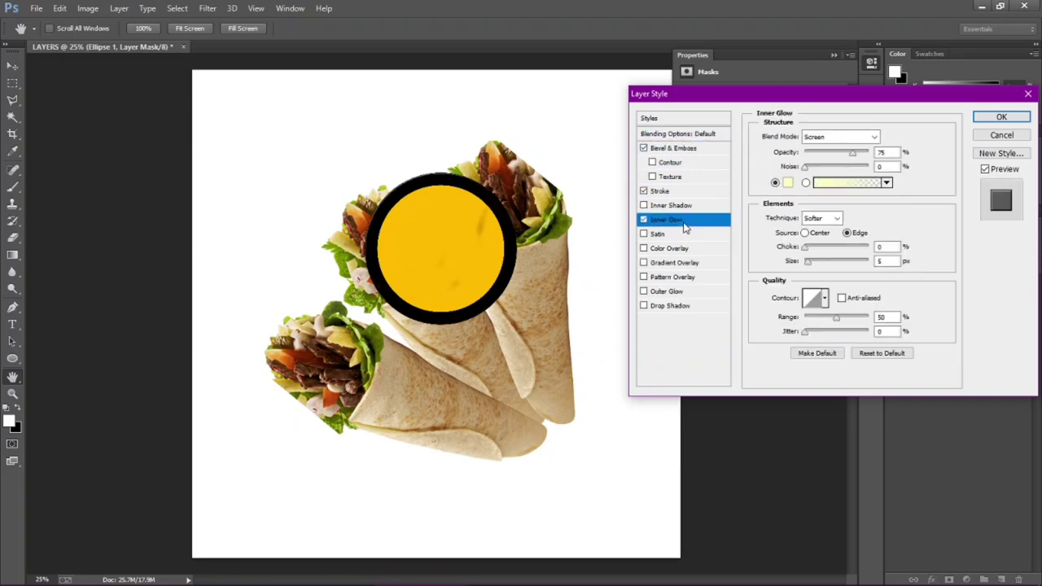
{"action": "left_click", "coordinate": [686, 205]}
{"action": "left_click", "coordinate": [682, 235]}
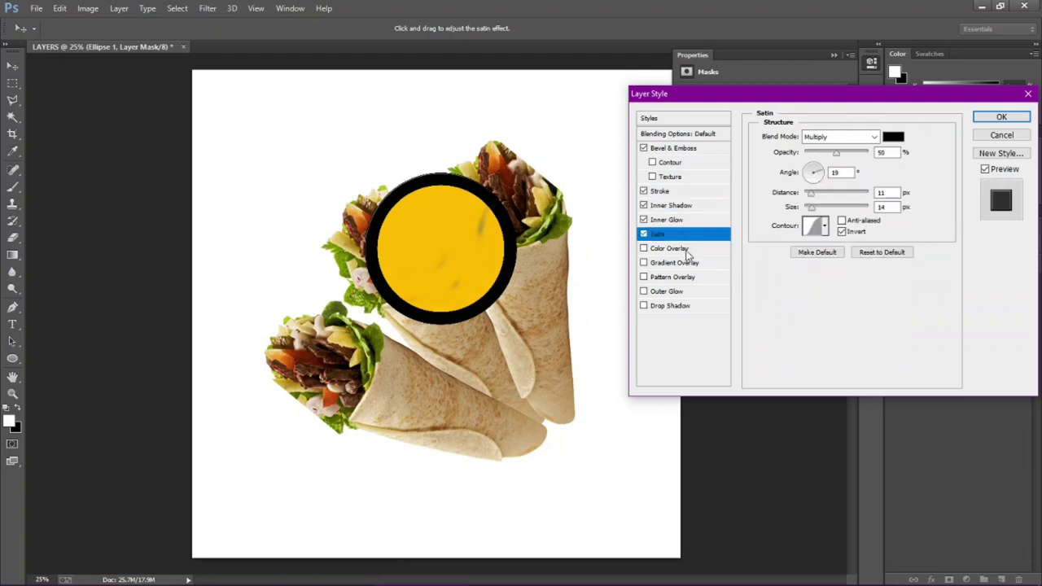
{"action": "left_click", "coordinate": [686, 250]}
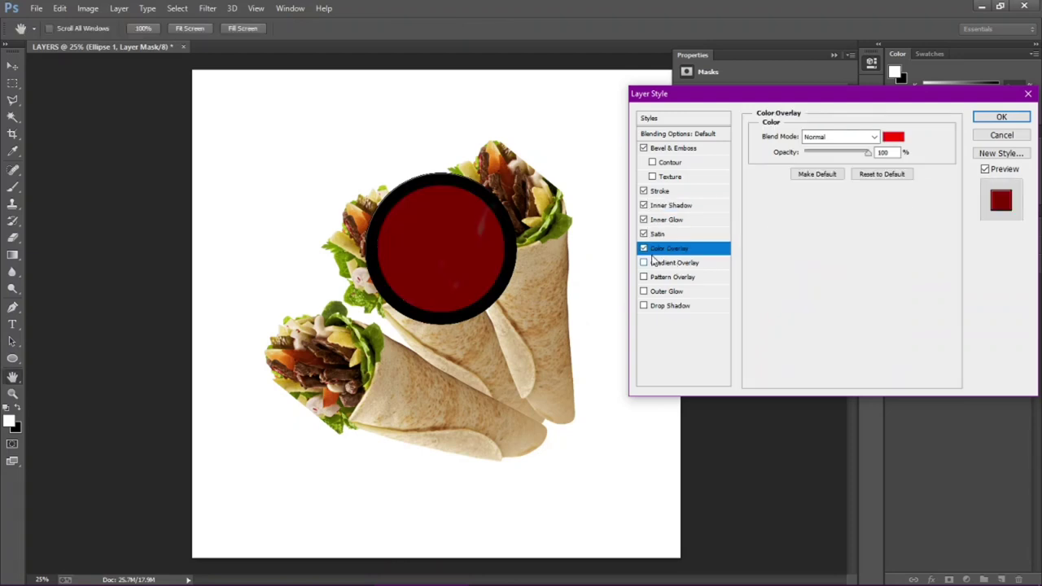
{"action": "left_click", "coordinate": [680, 263]}
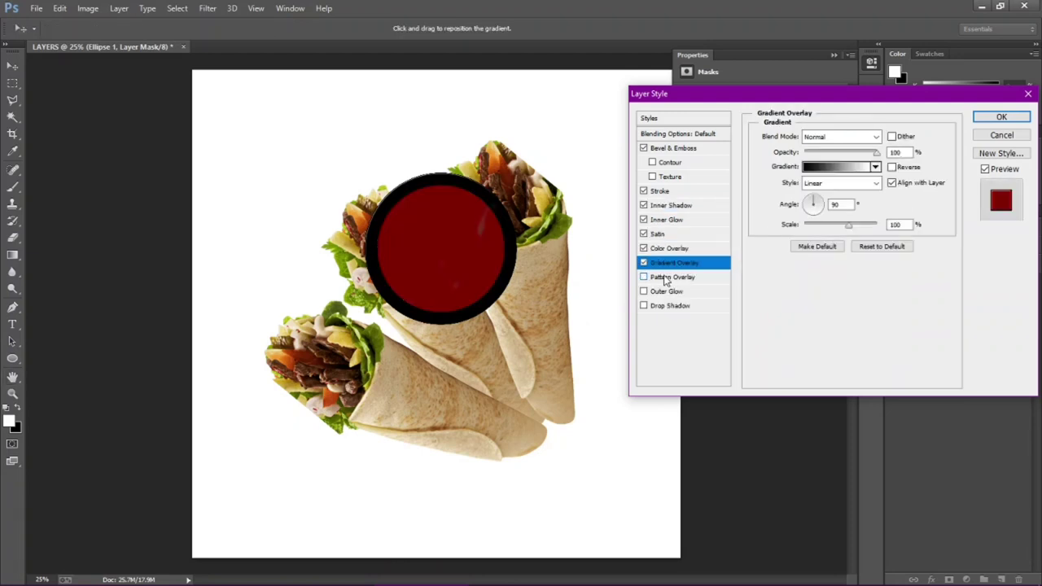
{"action": "left_click", "coordinate": [666, 278]}
{"action": "left_click", "coordinate": [665, 292]}
{"action": "left_click", "coordinate": [670, 306]}
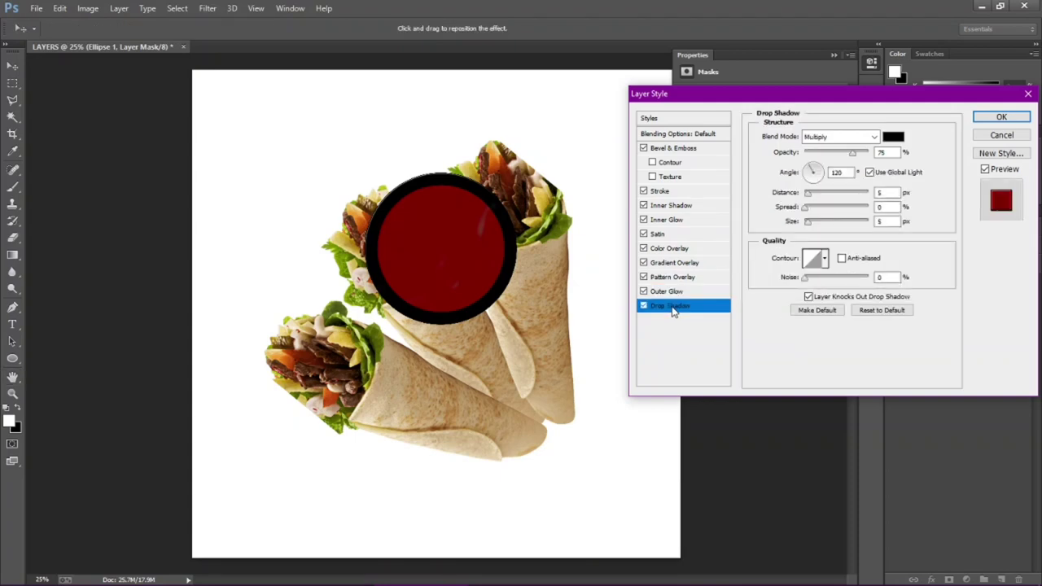
{"action": "left_click", "coordinate": [845, 194]}
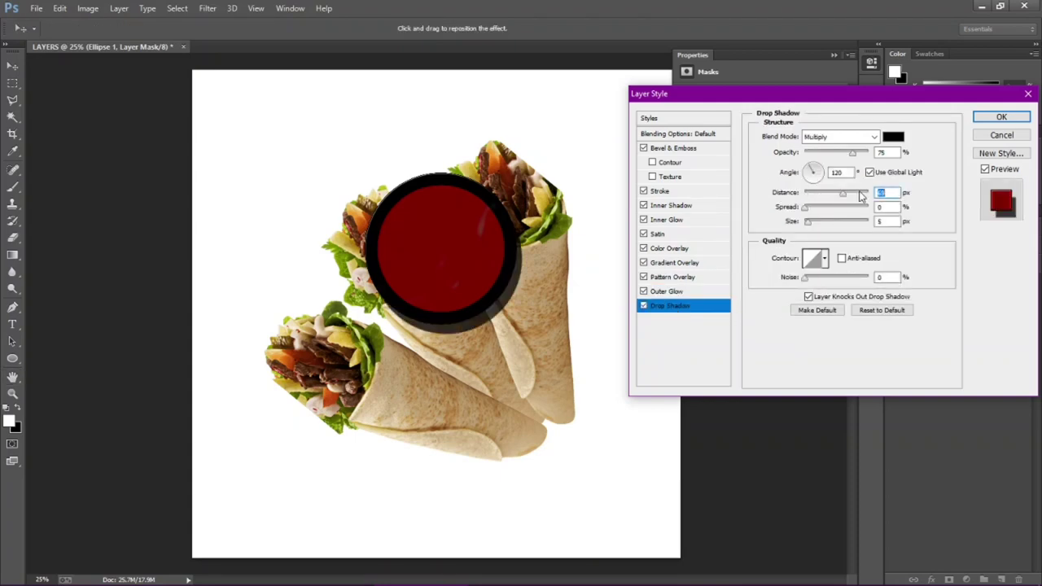
{"action": "left_click", "coordinate": [1026, 95]}
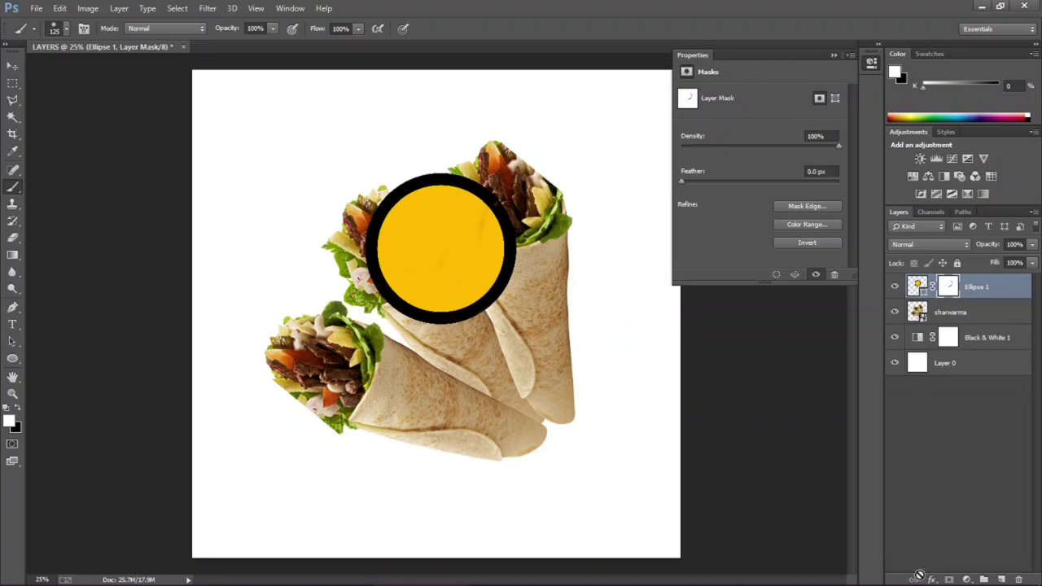
- Link the Ellipse 1 and sharwarma layers together and collapse the Properties panel
{"action": "left_click", "coordinate": [966, 312], "text": "shift"}
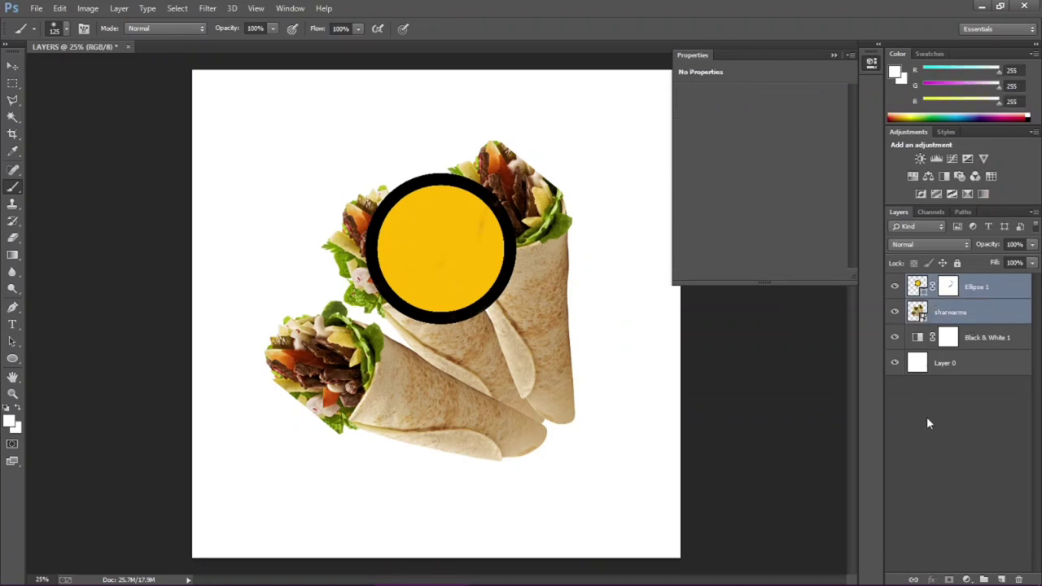
{"action": "left_click", "coordinate": [912, 579]}
{"action": "left_click", "coordinate": [834, 55]}
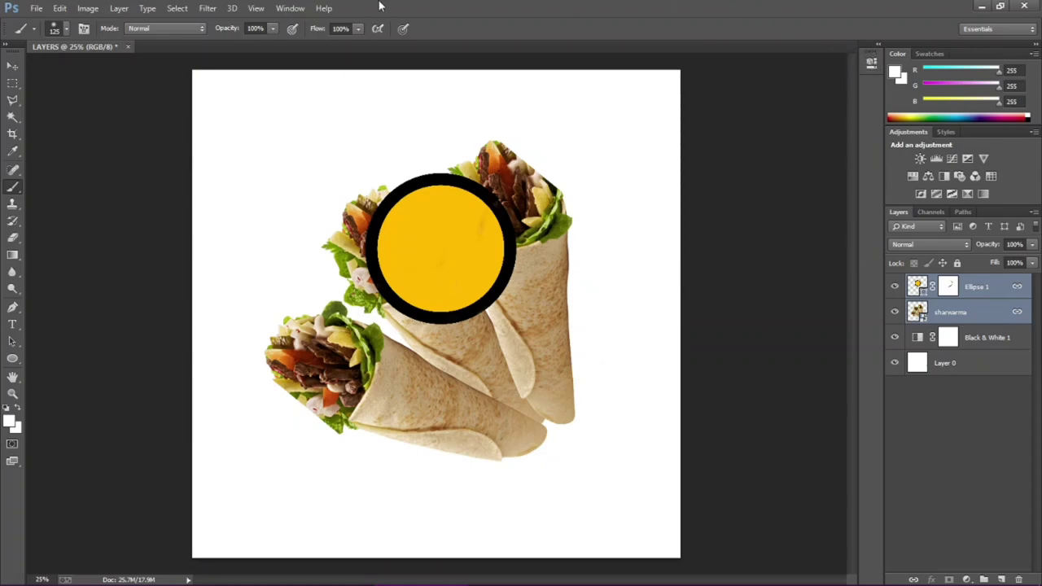
{"action": "left_click", "coordinate": [289, 8]}
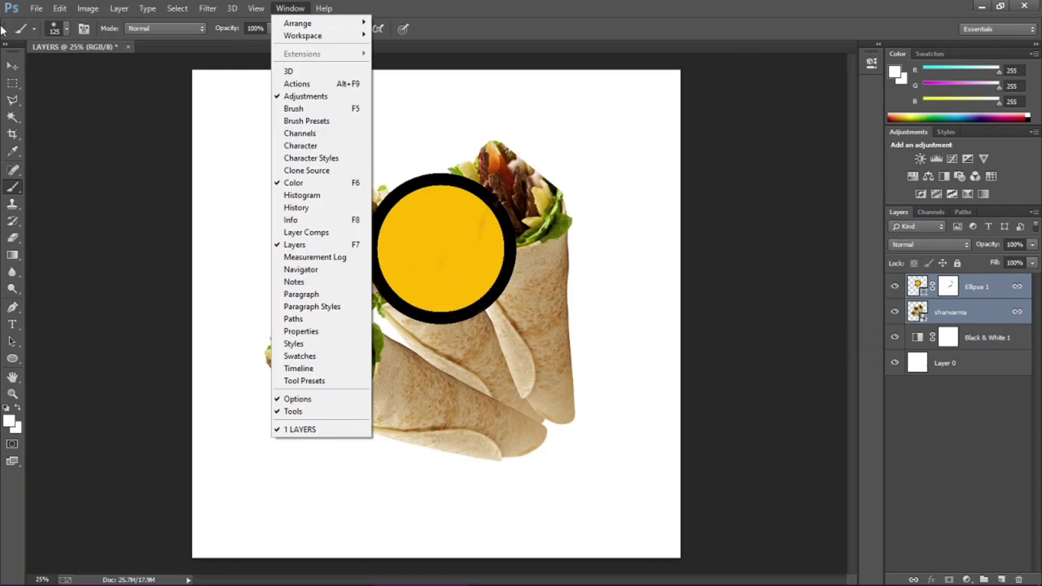
- Open the Character panel from the Window menu and expand it from the dock
{"action": "left_click", "coordinate": [306, 6]}
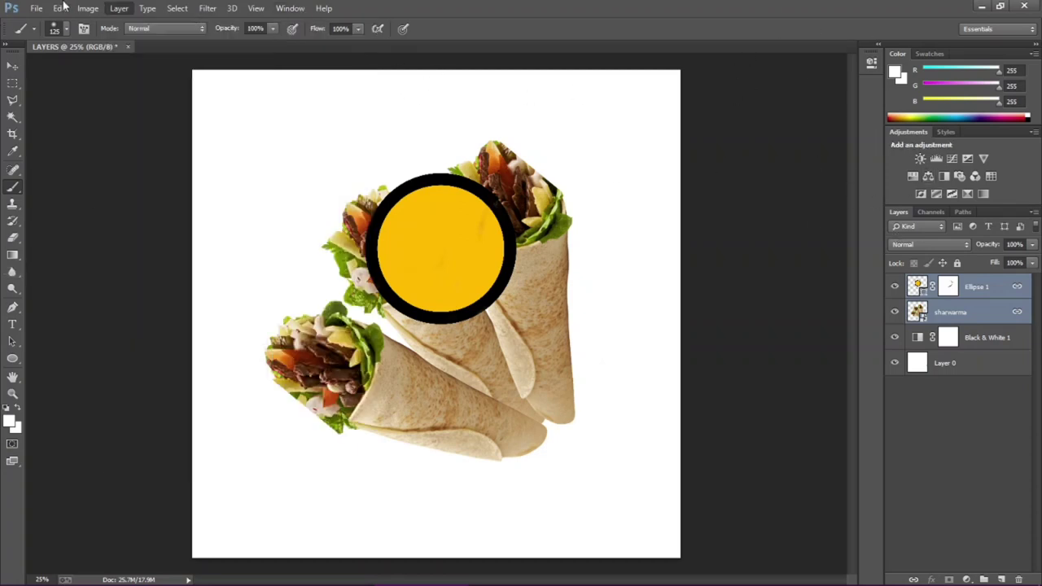
{"action": "left_click", "coordinate": [306, 6]}
{"action": "left_click", "coordinate": [289, 13]}
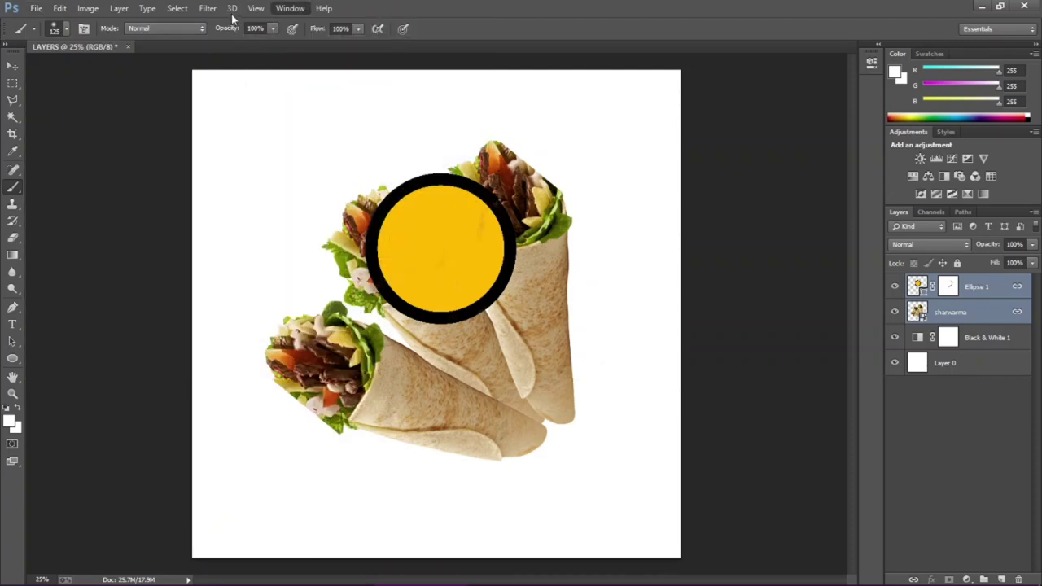
{"action": "left_click", "coordinate": [323, 8]}
{"action": "mouse_move", "coordinate": [293, 8]}
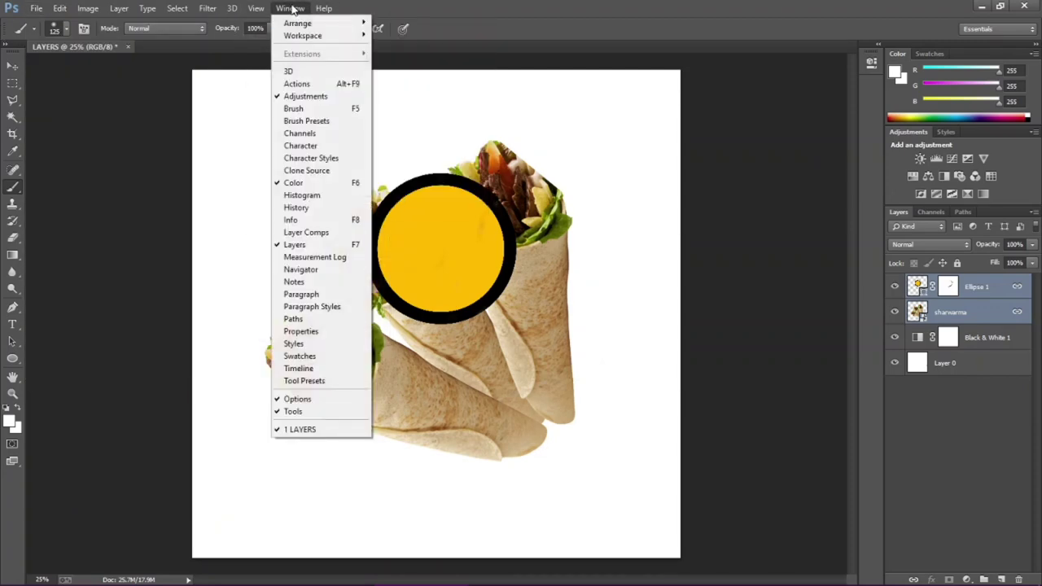
{"action": "left_click", "coordinate": [300, 146]}
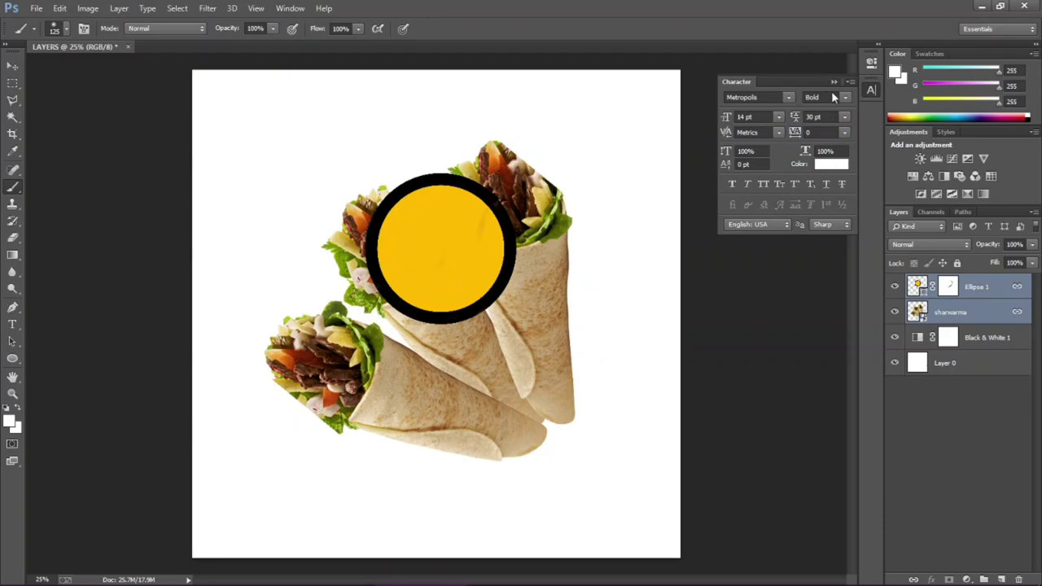
{"action": "left_click", "coordinate": [291, 9]}
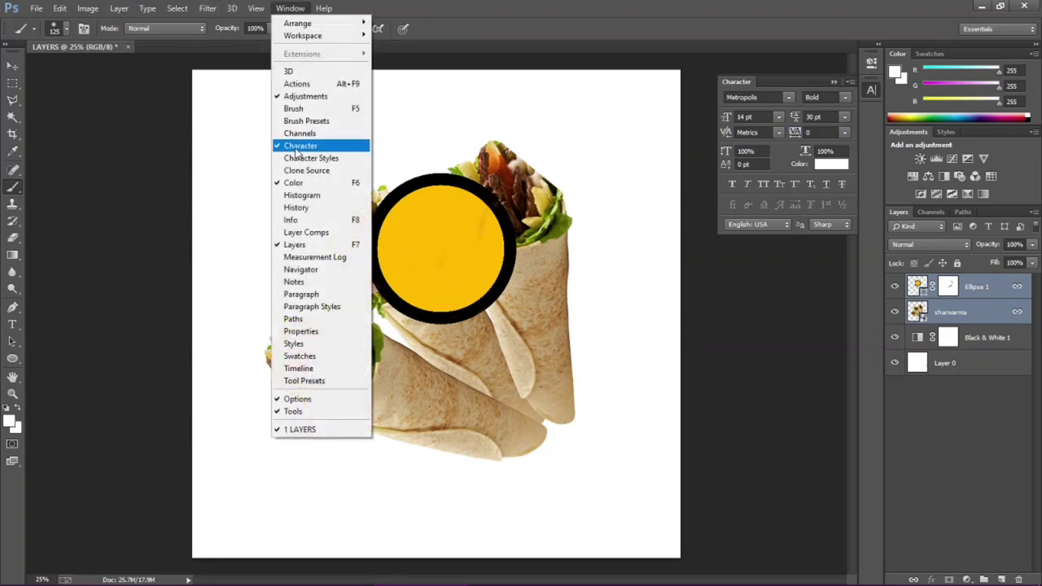
{"action": "left_click", "coordinate": [871, 92]}
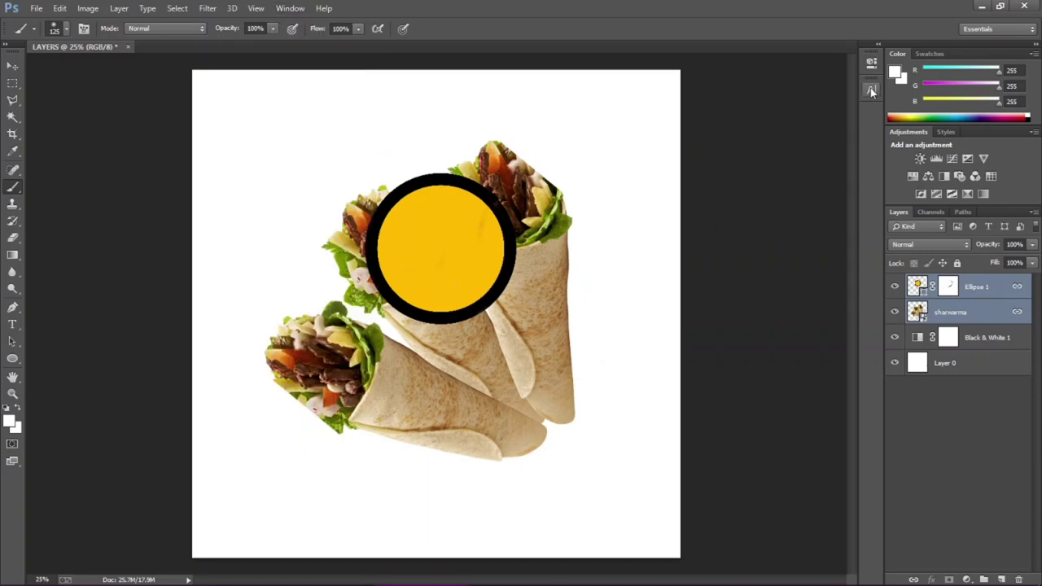
{"action": "left_click", "coordinate": [871, 92]}
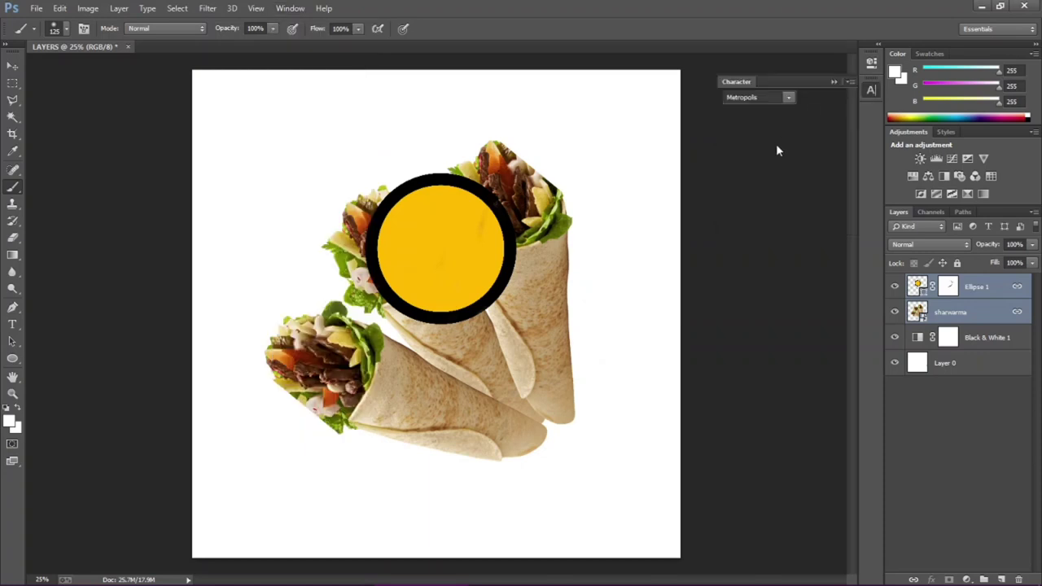
- Keep Metropolis Bold as the font, turn on Underline, and collapse the Character panel
{"action": "left_click", "coordinate": [788, 97]}
{"action": "left_click", "coordinate": [848, 97]}
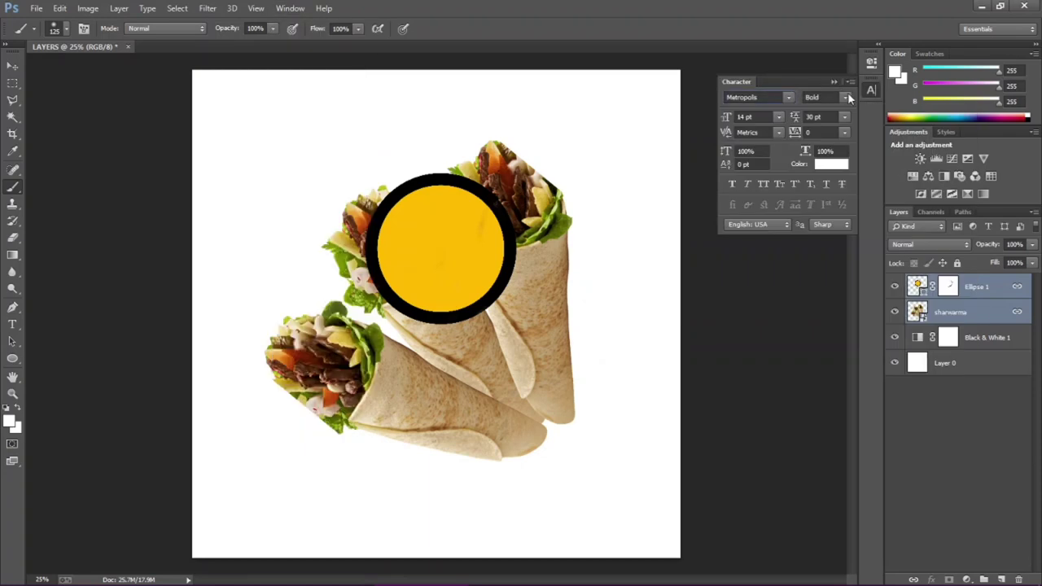
{"action": "left_click", "coordinate": [789, 98]}
{"action": "left_click", "coordinate": [838, 97]}
{"action": "left_click", "coordinate": [846, 98]}
{"action": "left_click", "coordinate": [825, 136]}
{"action": "left_click", "coordinate": [826, 184]}
{"action": "left_click", "coordinate": [836, 81]}
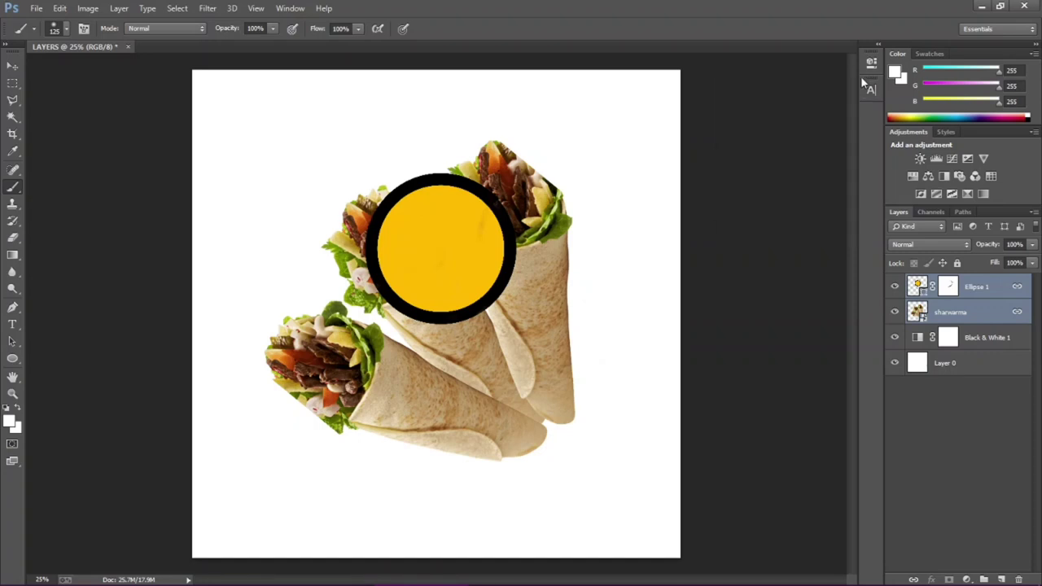
- Open the Brush settings panel and collapse it into the dock
{"action": "left_click", "coordinate": [288, 10]}
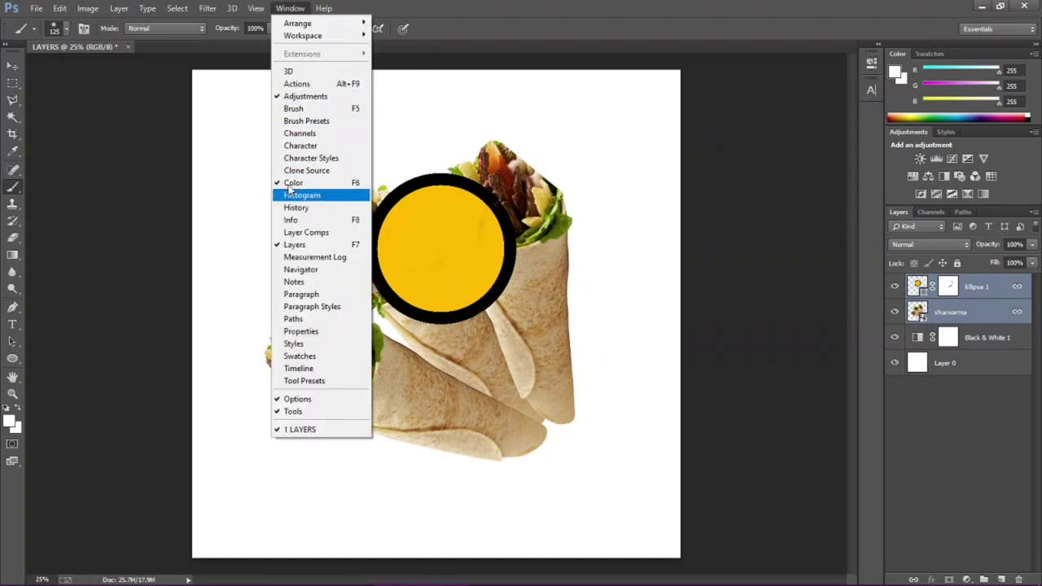
{"action": "left_click", "coordinate": [281, 109]}
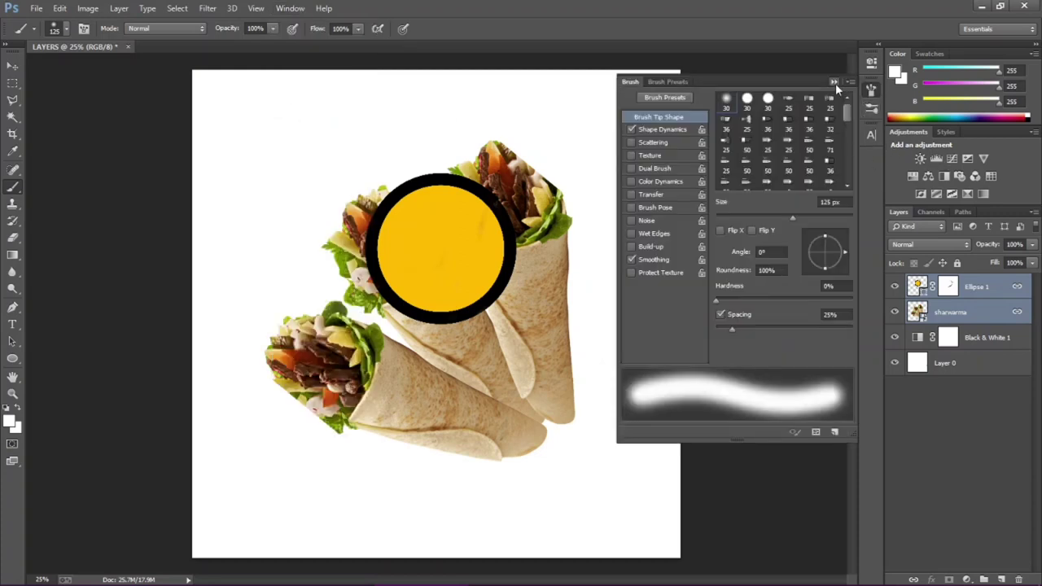
{"action": "left_click", "coordinate": [835, 83]}
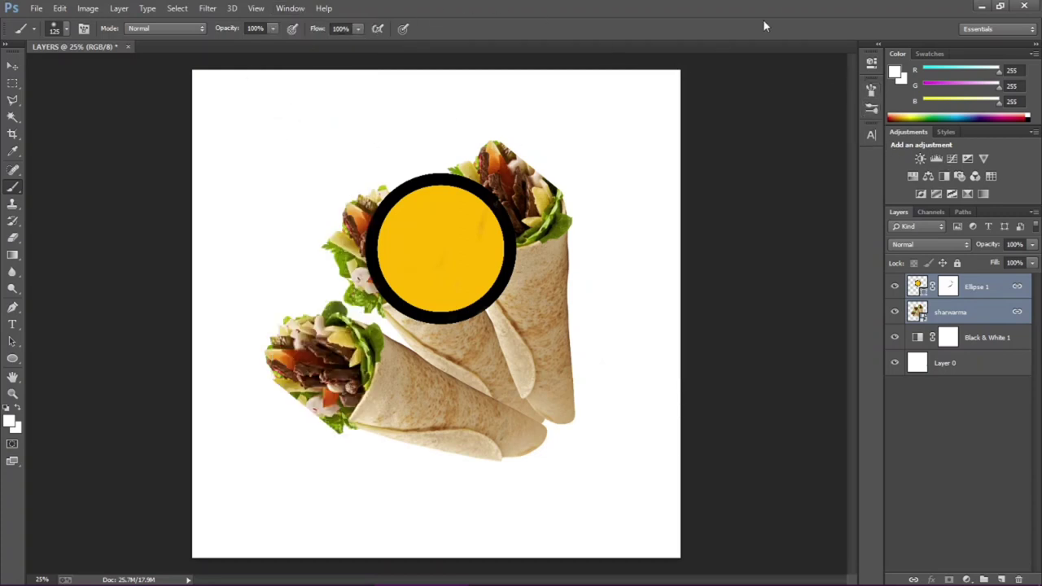
- Switch to the Move tool to move the linked circle and shawarma layers together
{"action": "left_click", "coordinate": [290, 9]}
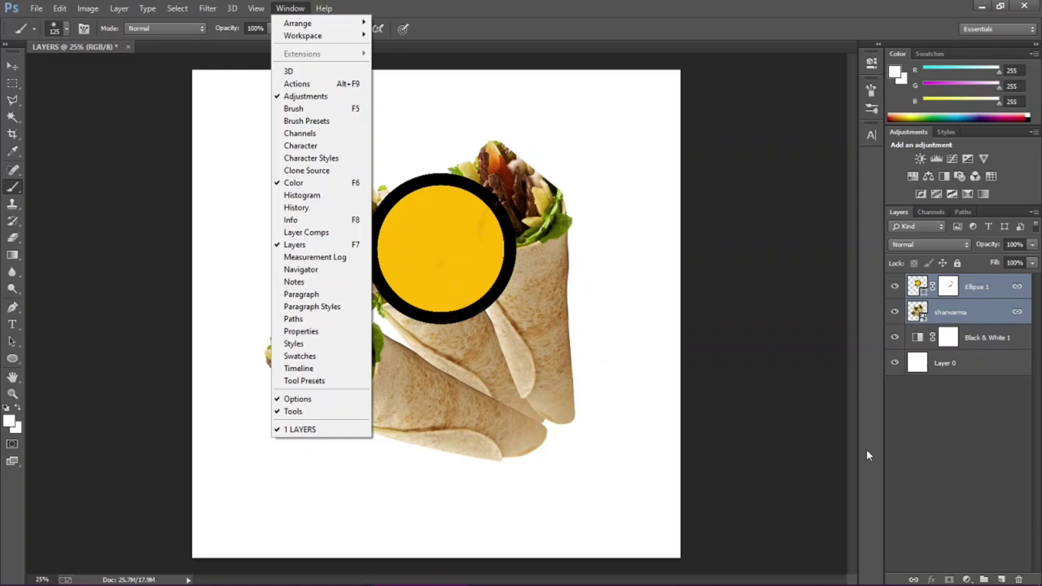
{"action": "left_click", "coordinate": [790, 278]}
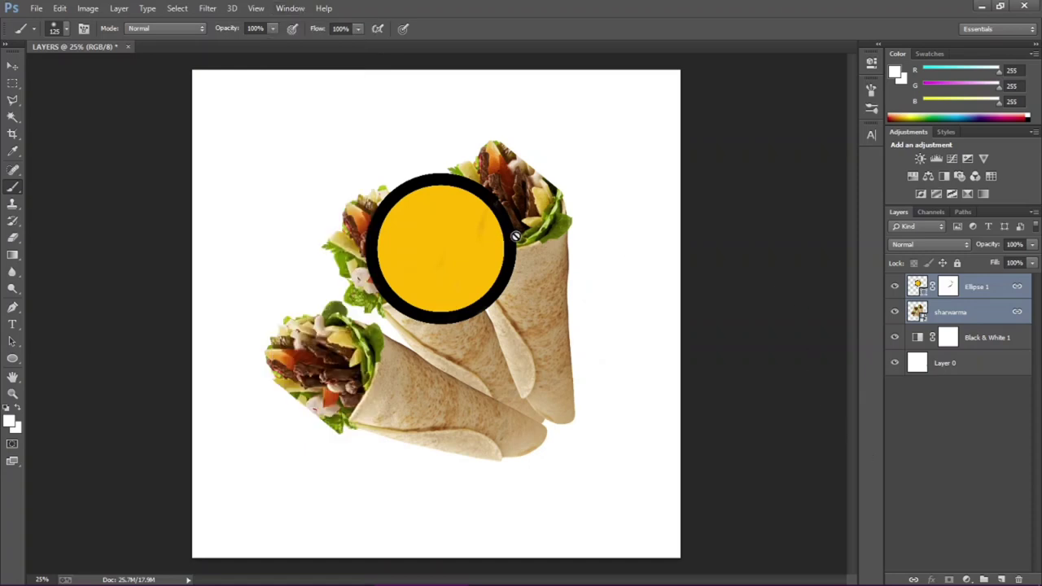
{"action": "left_click", "coordinate": [12, 67]}
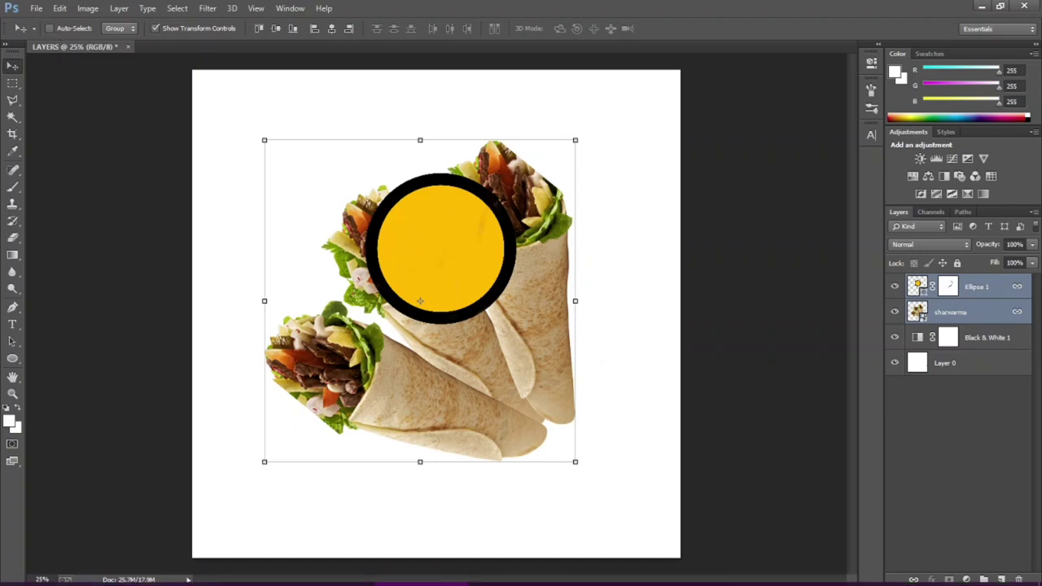
{"action": "mouse_move", "coordinate": [132, 583]}
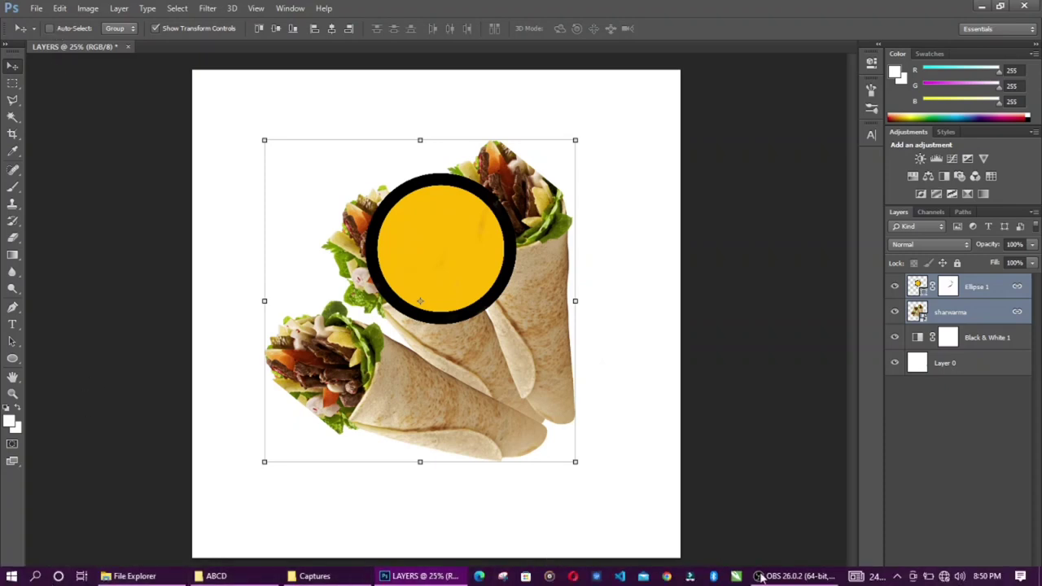